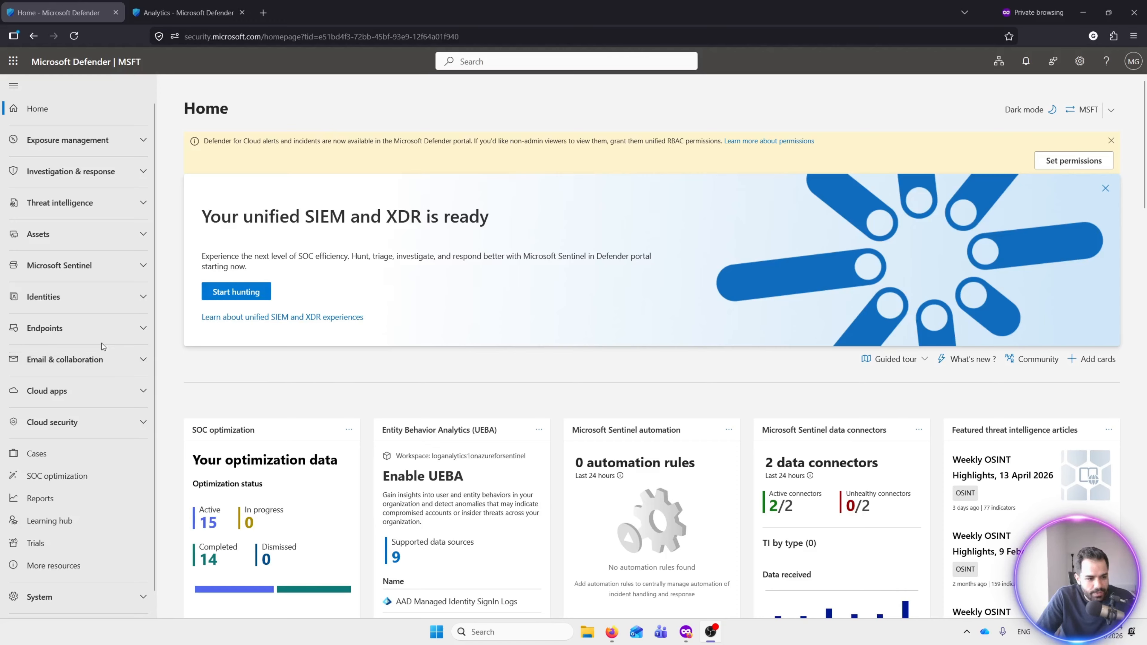
# Open the Analytics page in the Configuration section of Microsoft Sentinel.
pyautogui.click(86, 274)
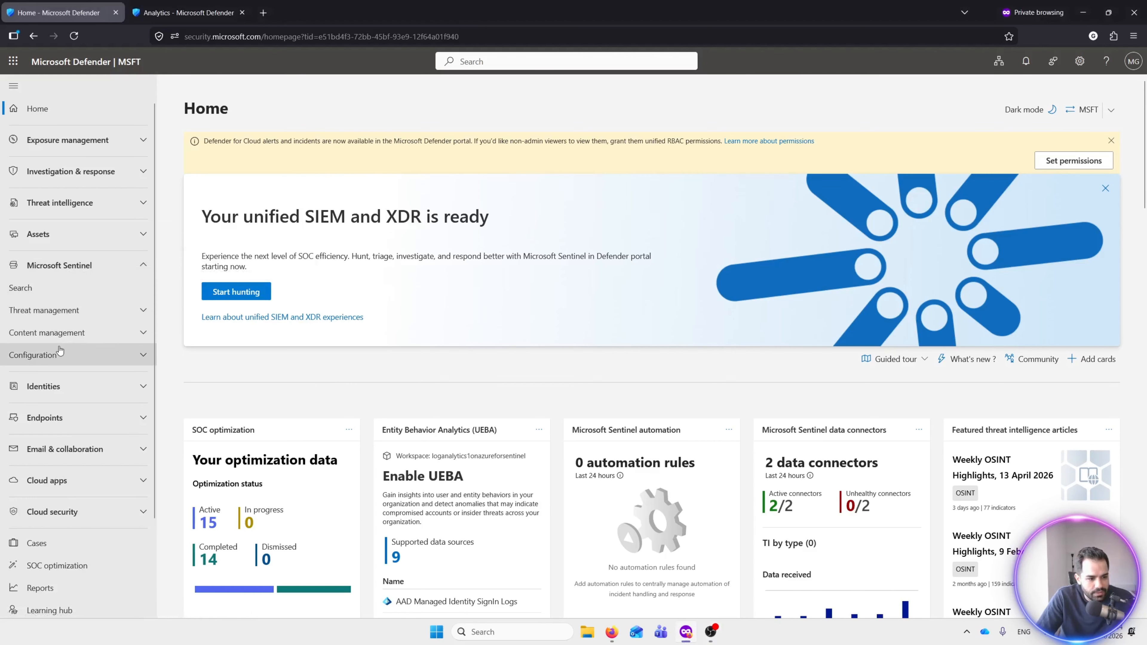
pyautogui.click(84, 333)
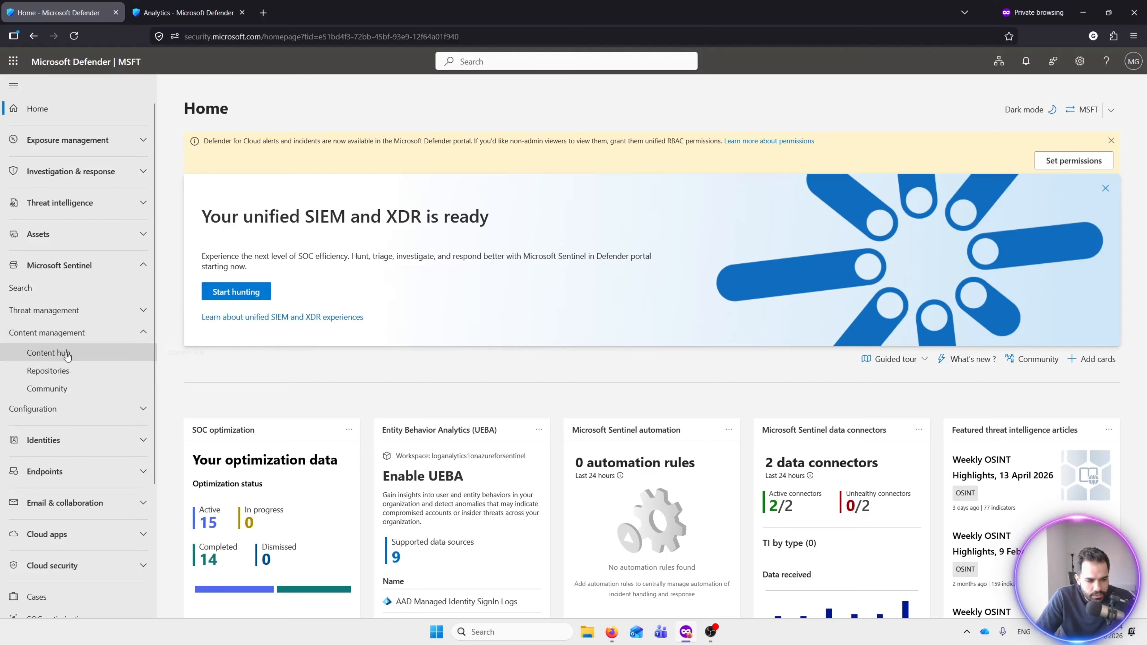
pyautogui.click(61, 409)
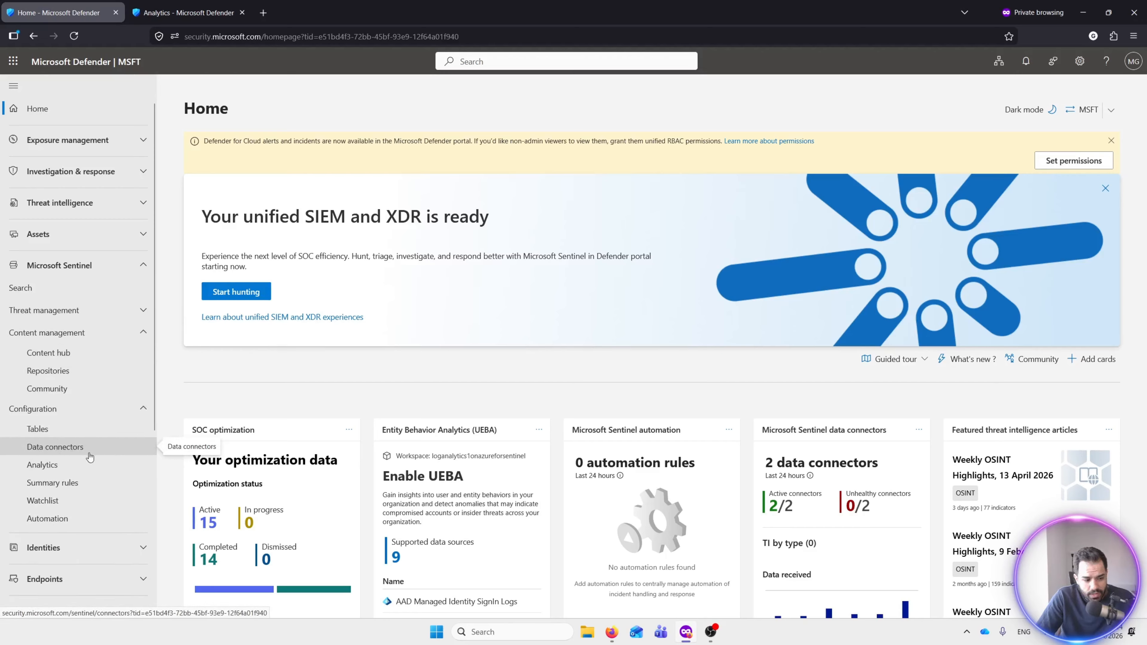
pyautogui.click(42, 465)
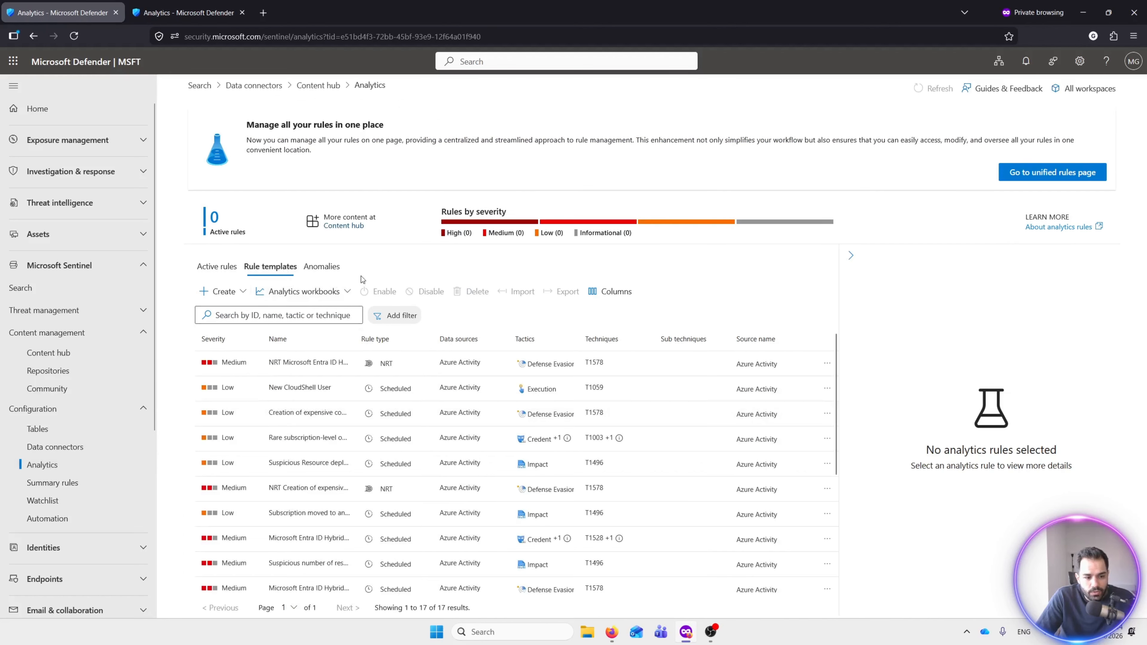
# Examine the active rules and the list of anomaly rules, and return to the rule templates.
pyautogui.click(217, 266)
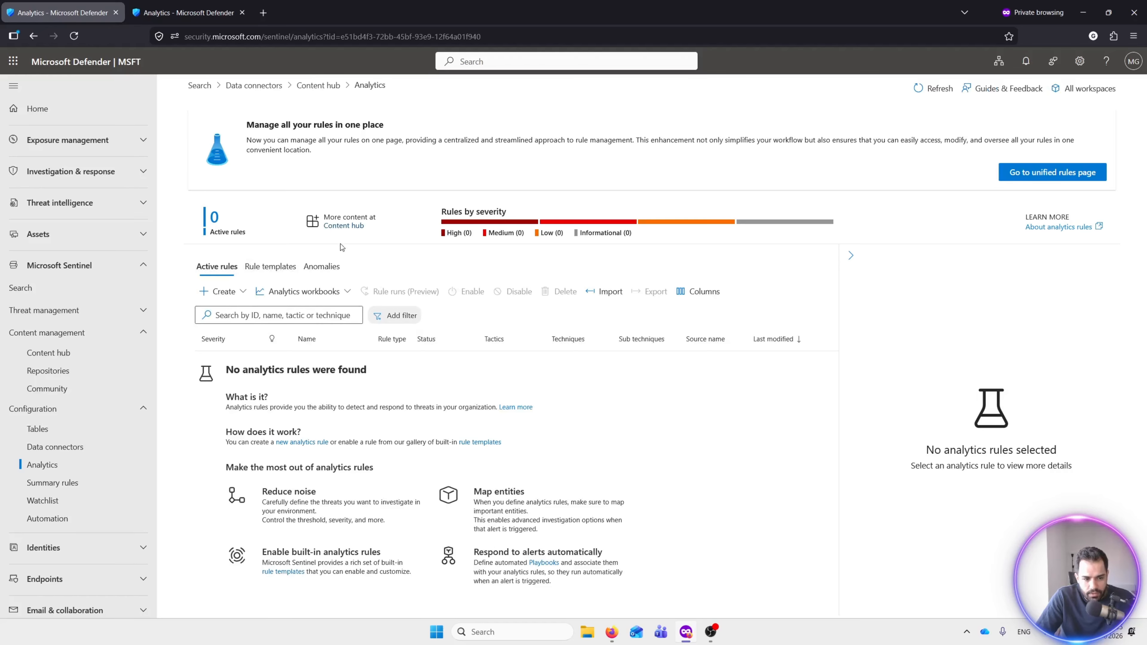
pyautogui.click(270, 267)
pyautogui.click(321, 266)
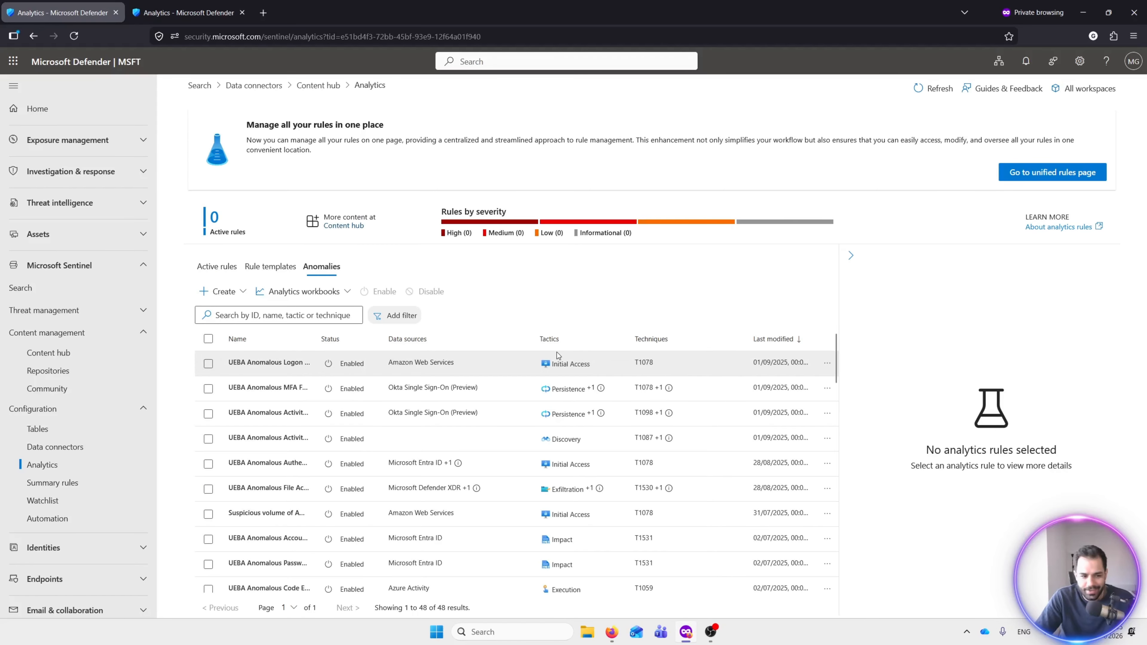
pyautogui.scroll(-5, 488, 377)
pyautogui.scroll(-10, 488, 377)
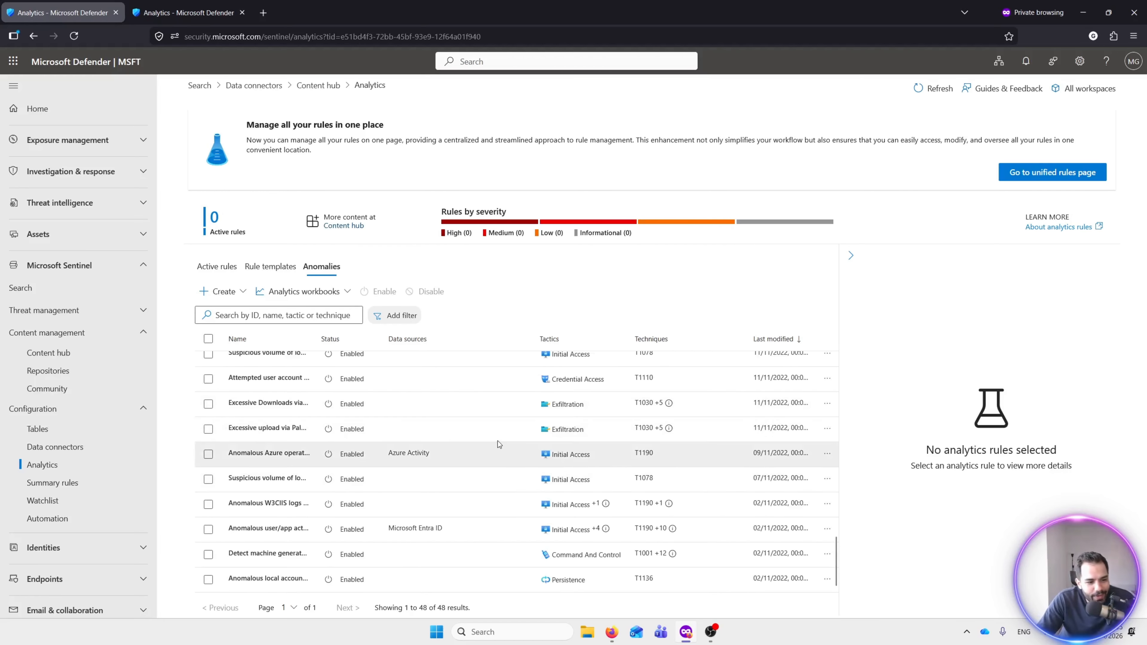
pyautogui.click(270, 266)
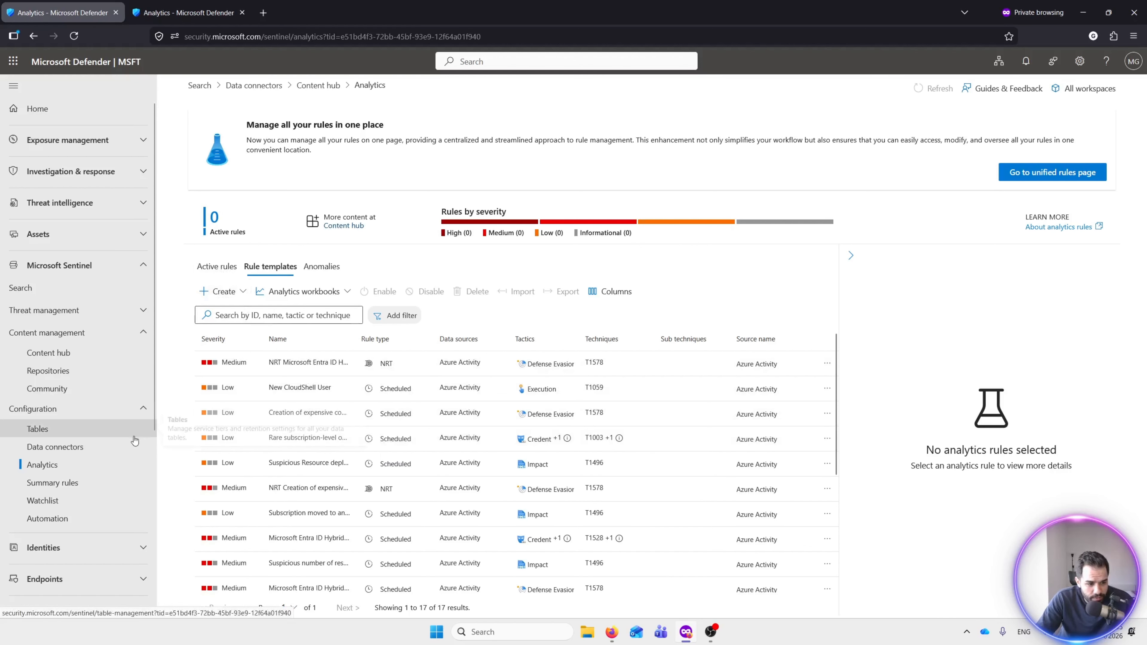
# Open the Sentinel Content hub and examine the content types included in the Azure Activity solution.
pyautogui.click(69, 353)
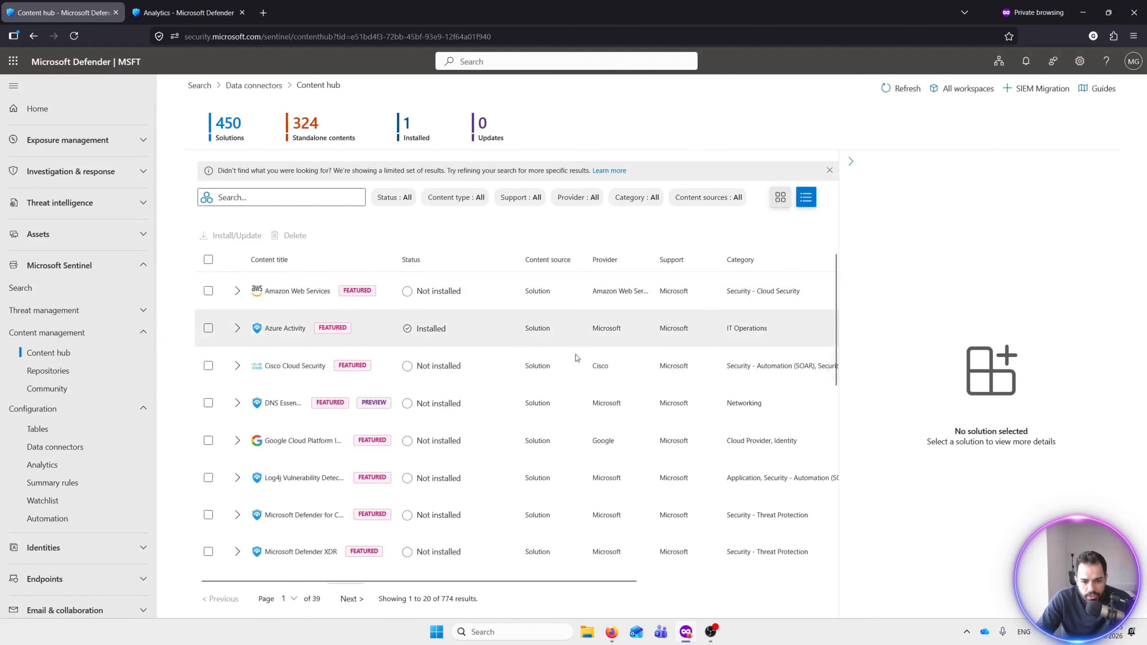
pyautogui.click(208, 329)
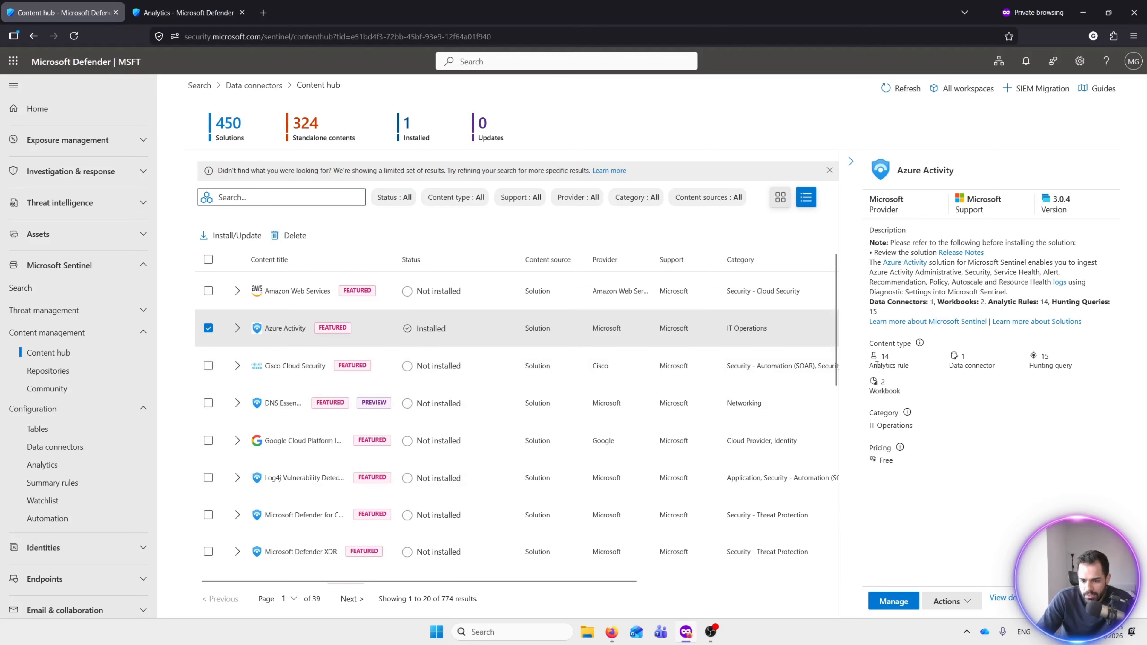
pyautogui.moveTo(877, 365)
pyautogui.mouseDown()
pyautogui.moveTo(919, 371)
pyautogui.moveTo(894, 359)
pyautogui.mouseUp()
pyautogui.click(892, 357)
pyautogui.click(892, 355)
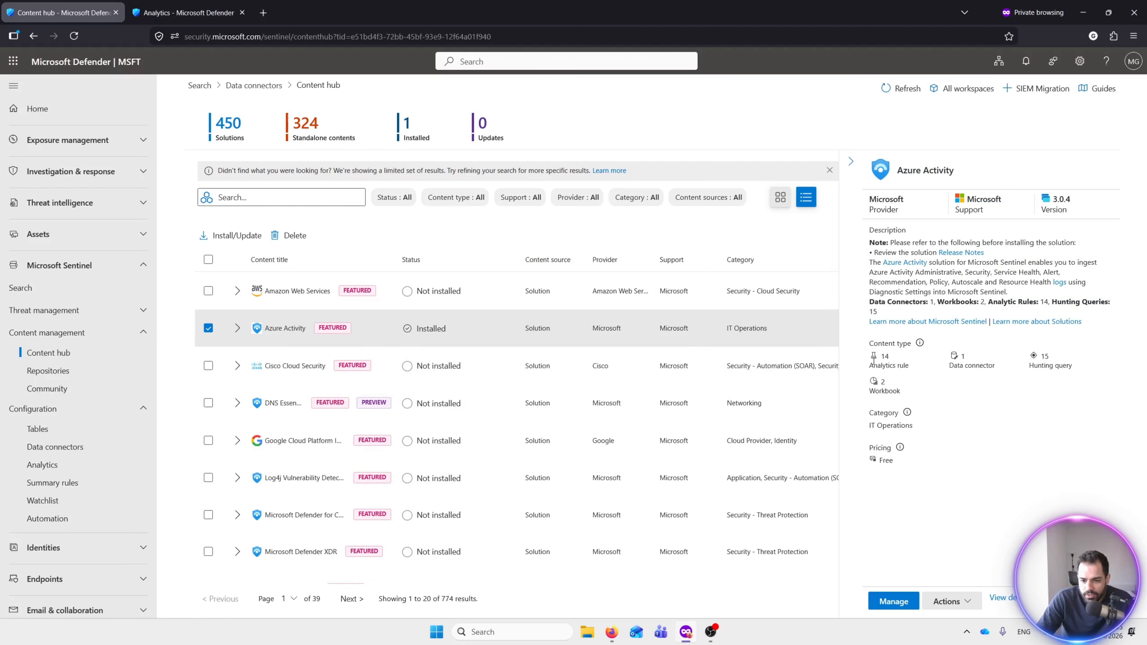
pyautogui.moveTo(949, 370); pyautogui.dragTo(971, 369)
pyautogui.click(973, 370)
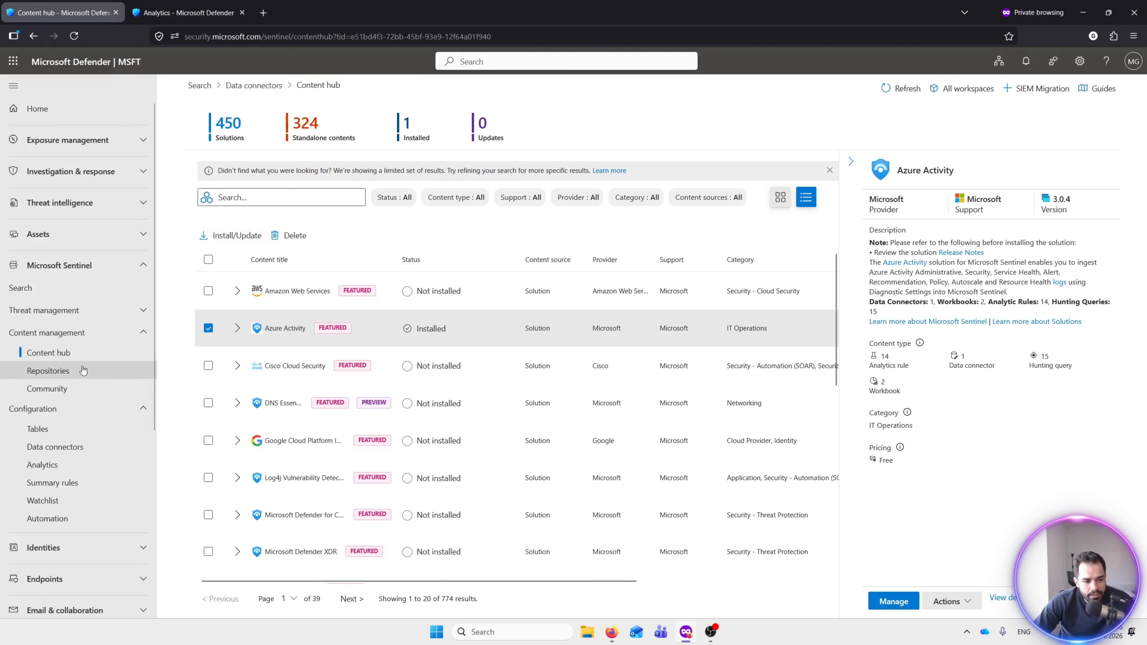
# Search the Analytics rule templates for "rare", clear the search and look through the full template list.
pyautogui.click(59, 472)
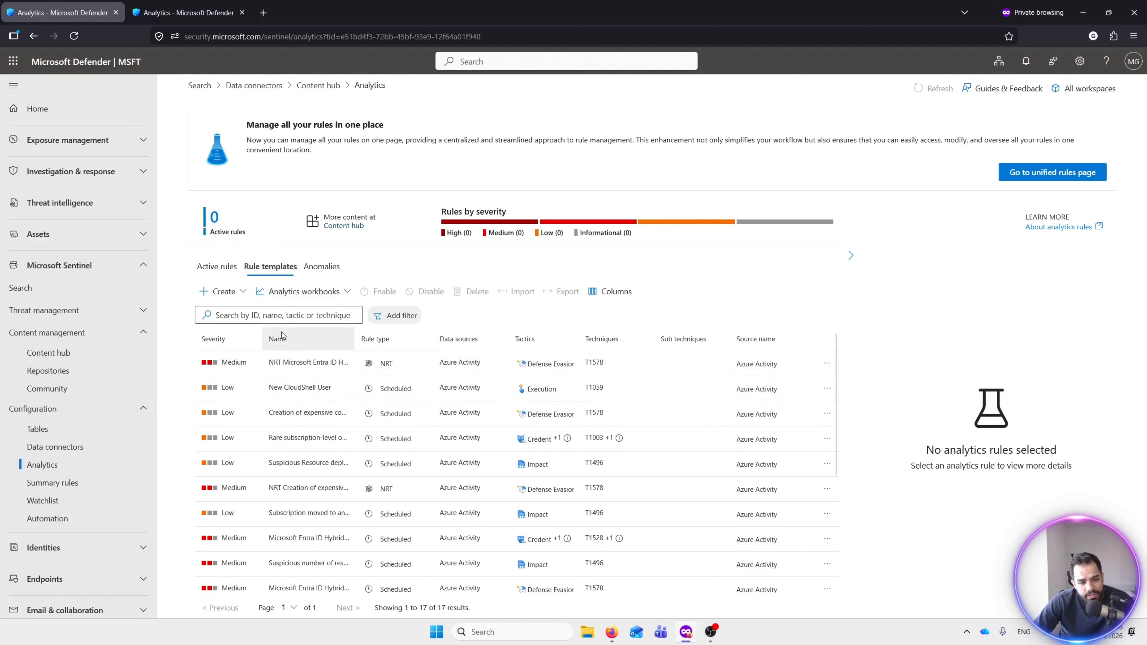
pyautogui.click(271, 315)
pyautogui.write('rare')
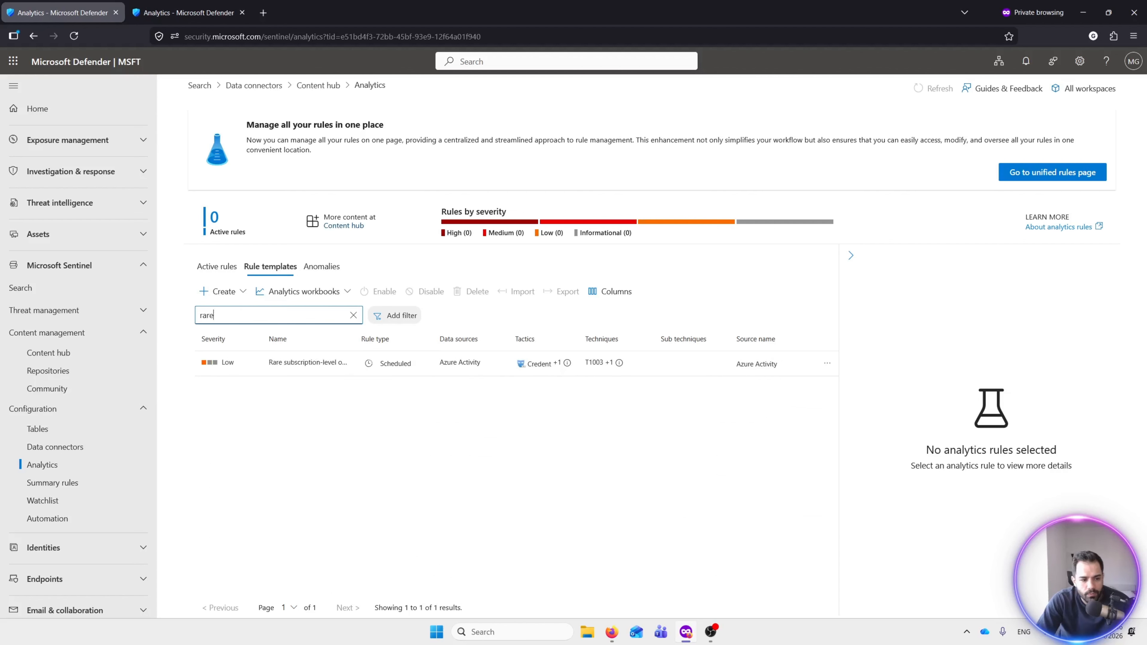
pyautogui.click(353, 315)
pyautogui.scroll(-5, 356, 453)
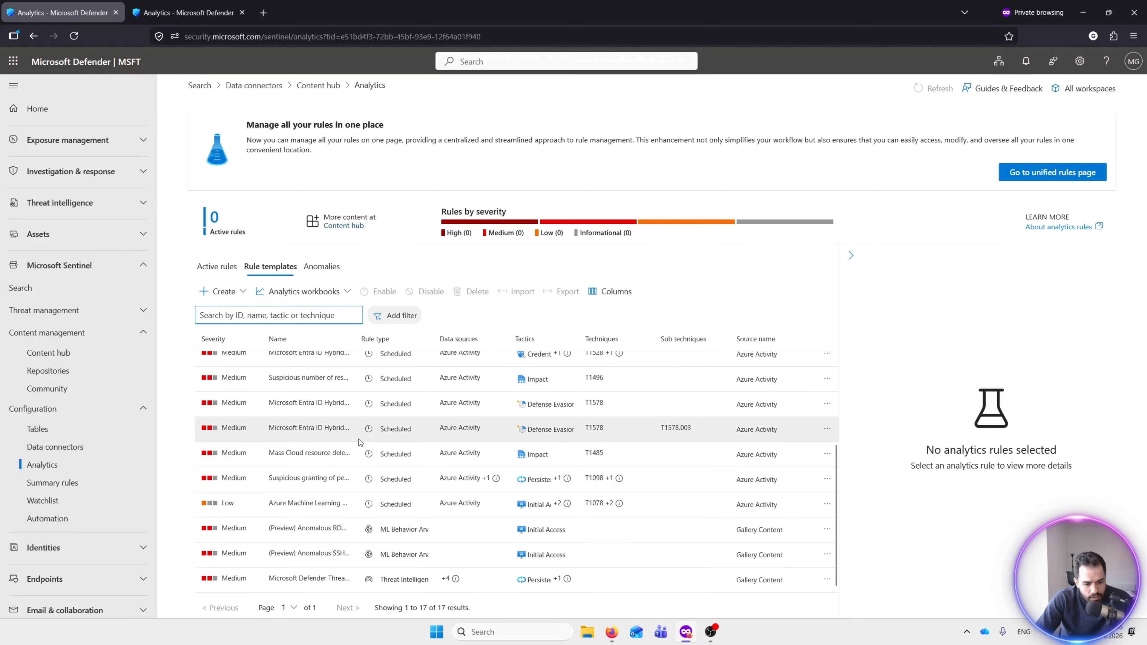
pyautogui.scroll(5, 361, 446)
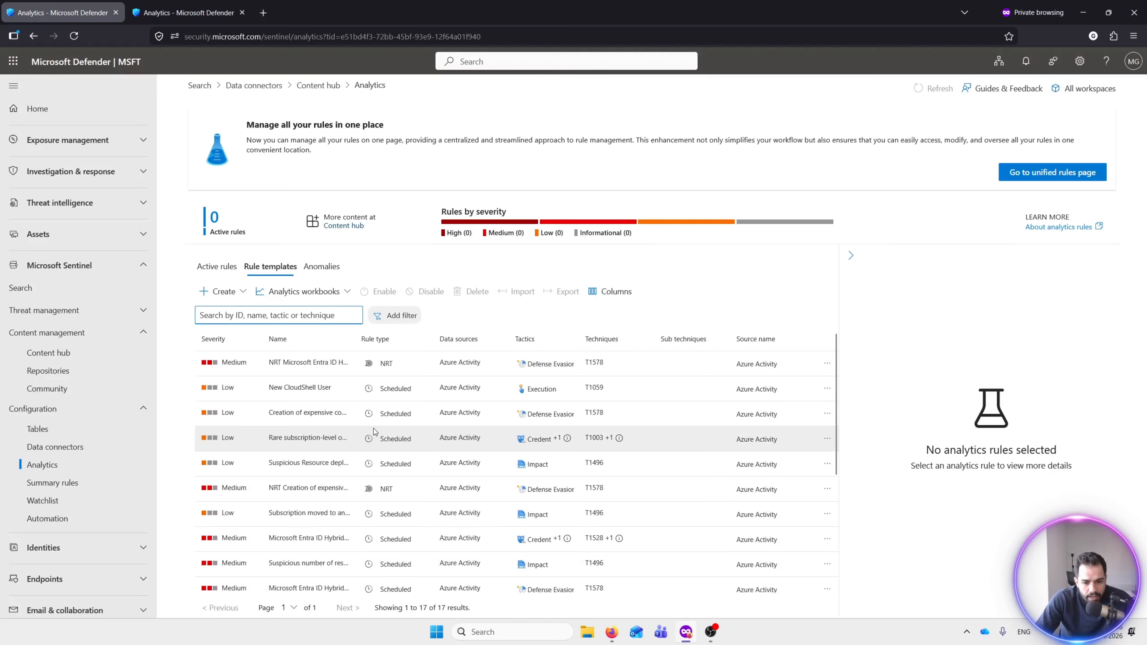
pyautogui.scroll(-5, 377, 431)
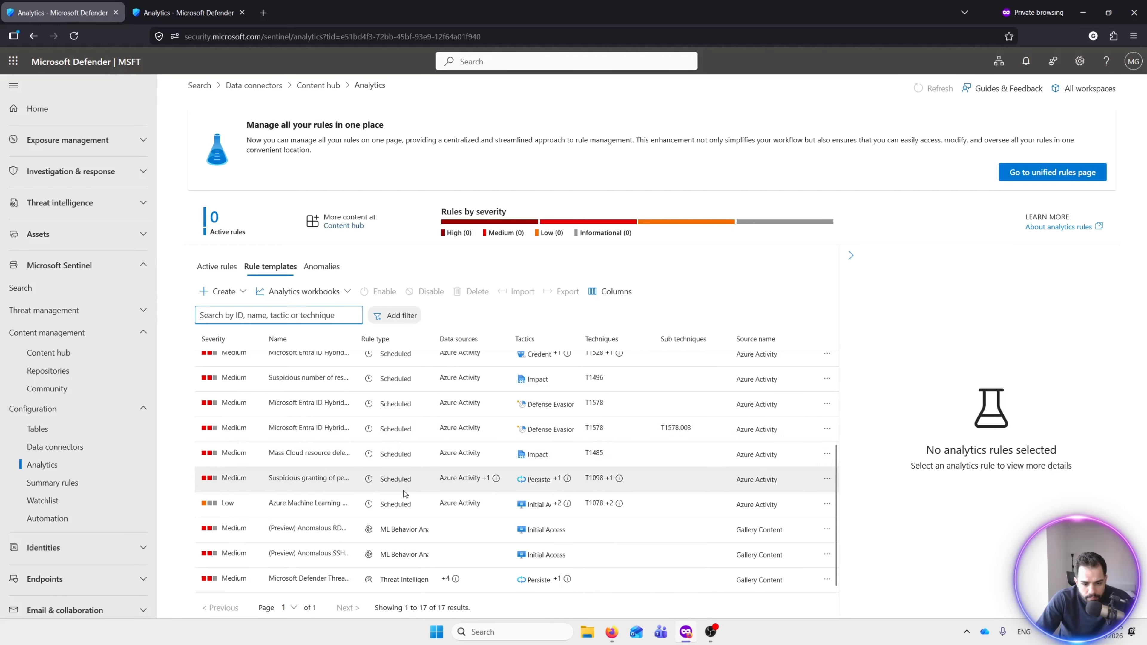
pyautogui.scroll(5, 271, 465)
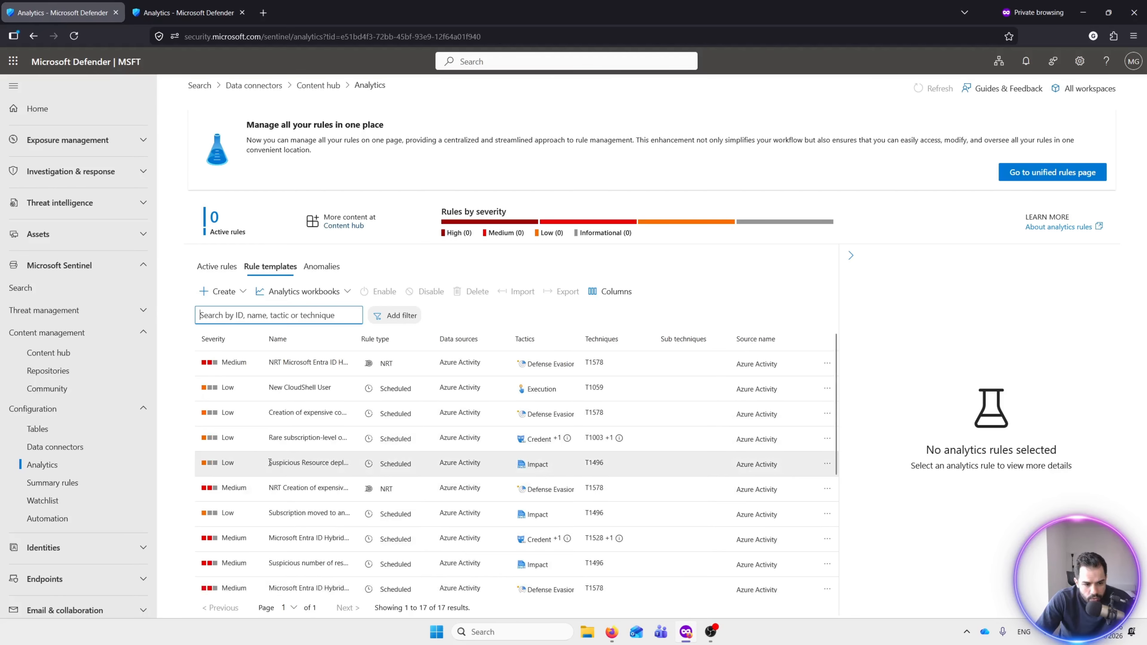
# Select the "Rare subscription-level operations in Azure" template and examine its description, rule query, frequency, period and remaining details.
pyautogui.click(303, 440)
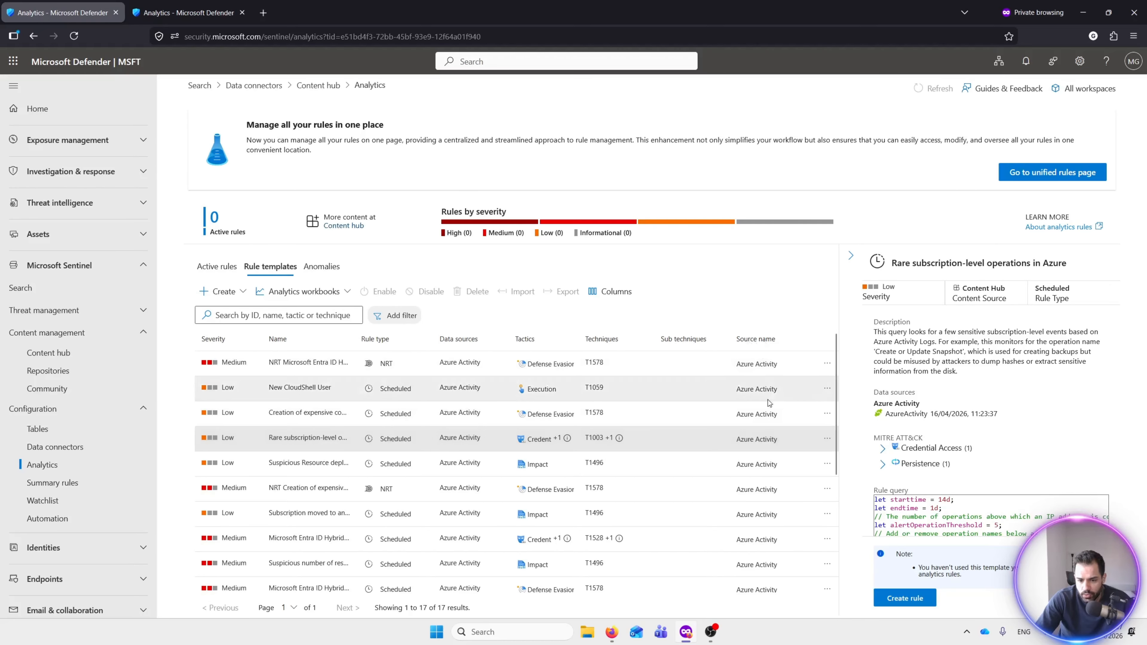
pyautogui.moveTo(970, 348); pyautogui.dragTo(965, 382)
pyautogui.click(947, 362)
pyautogui.scroll(-3, 901, 387)
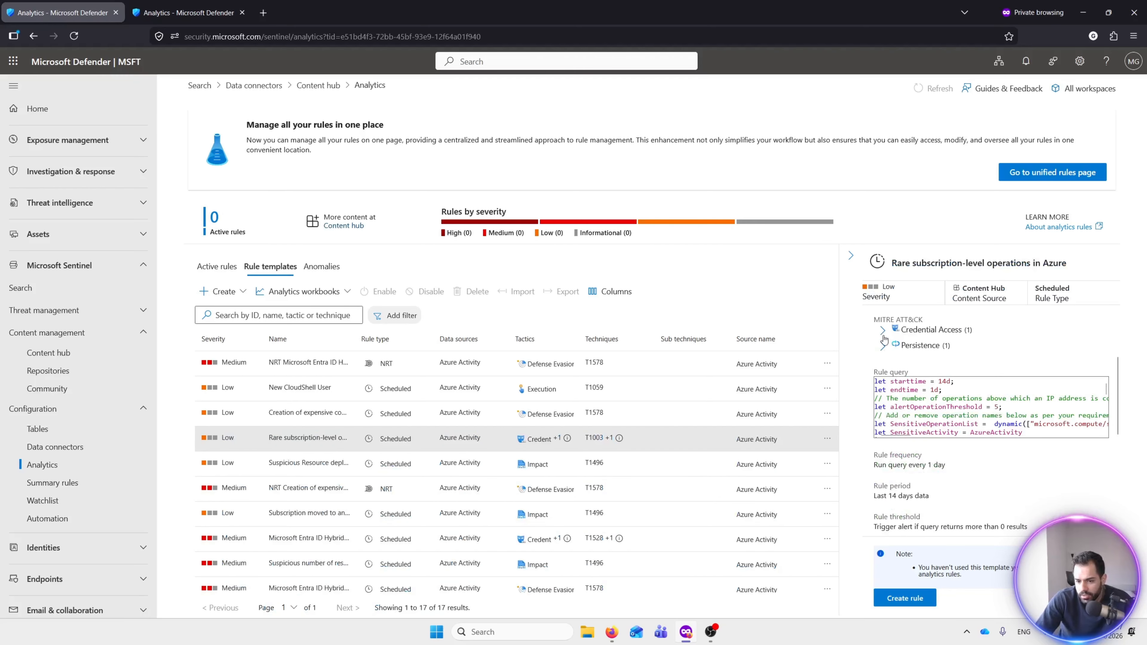
pyautogui.moveTo(895, 382); pyautogui.dragTo(966, 408)
pyautogui.click(1037, 416)
pyautogui.click(966, 408)
pyautogui.scroll(-3, 899, 388)
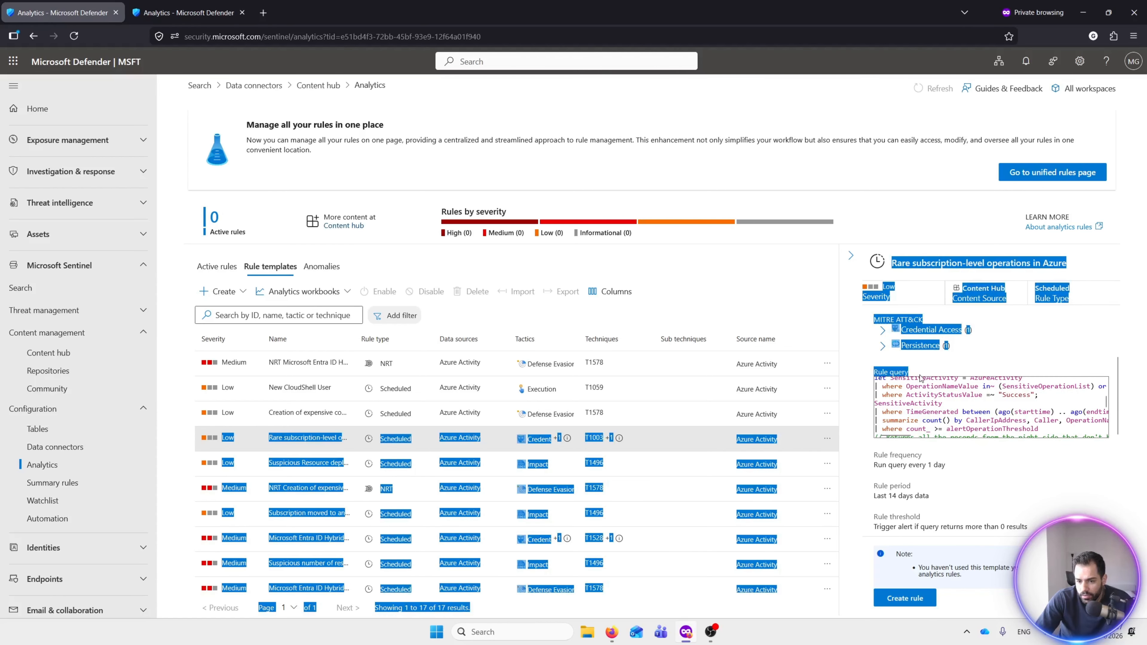
pyautogui.scroll(-5, 919, 377)
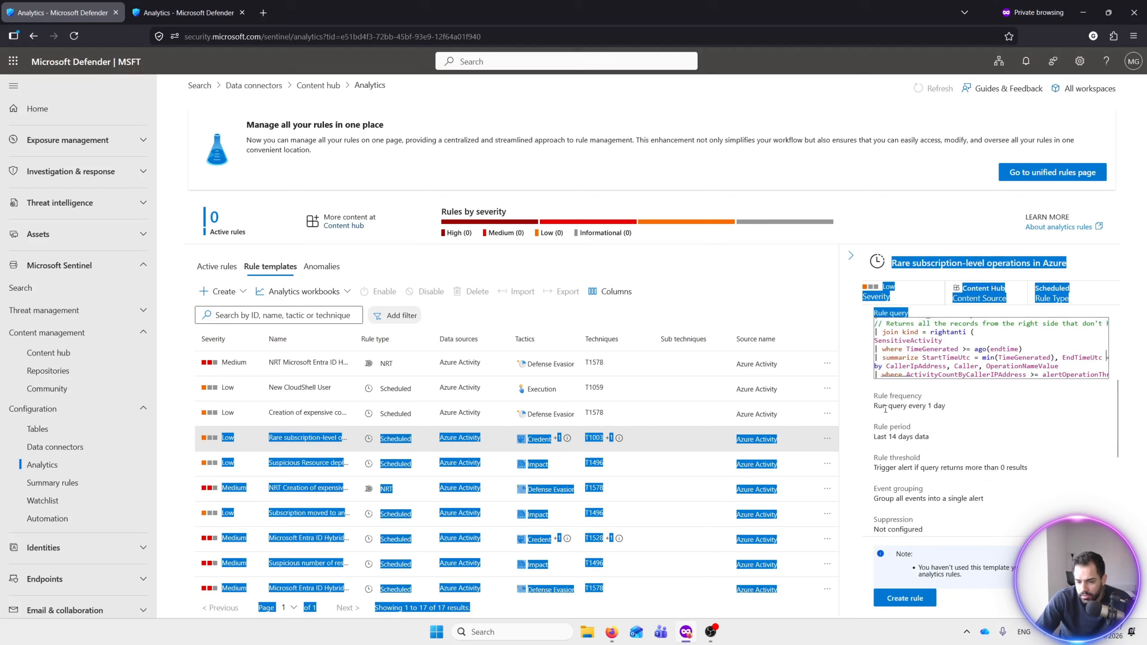
pyautogui.moveTo(885, 409); pyautogui.dragTo(896, 437)
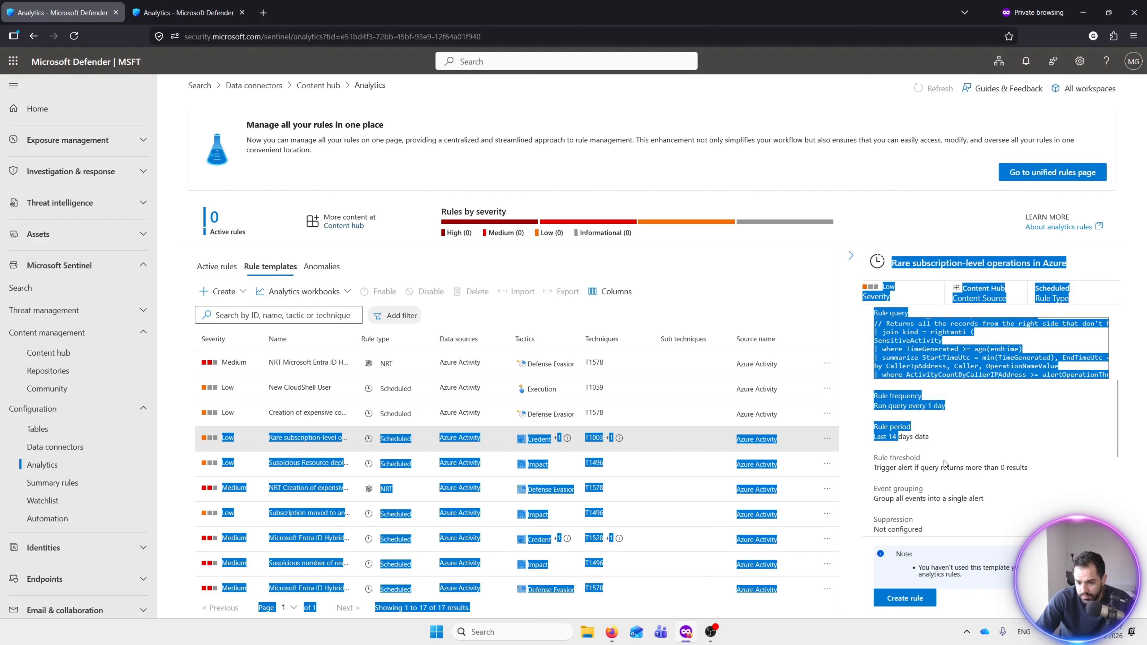
pyautogui.scroll(-4, 944, 463)
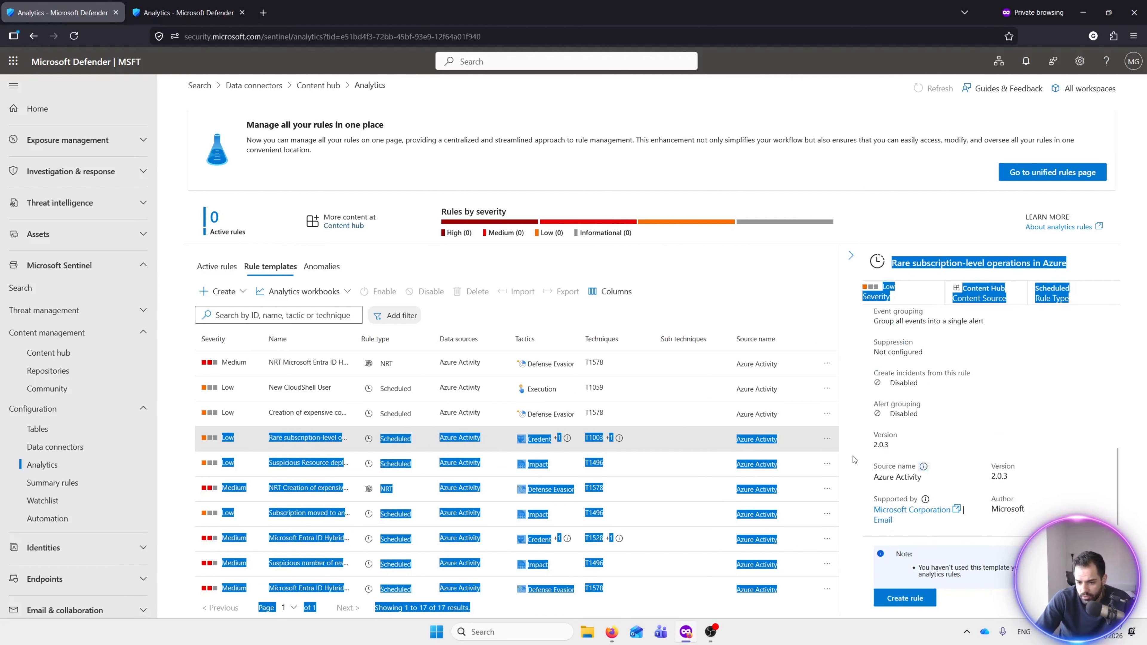
pyautogui.click(679, 435)
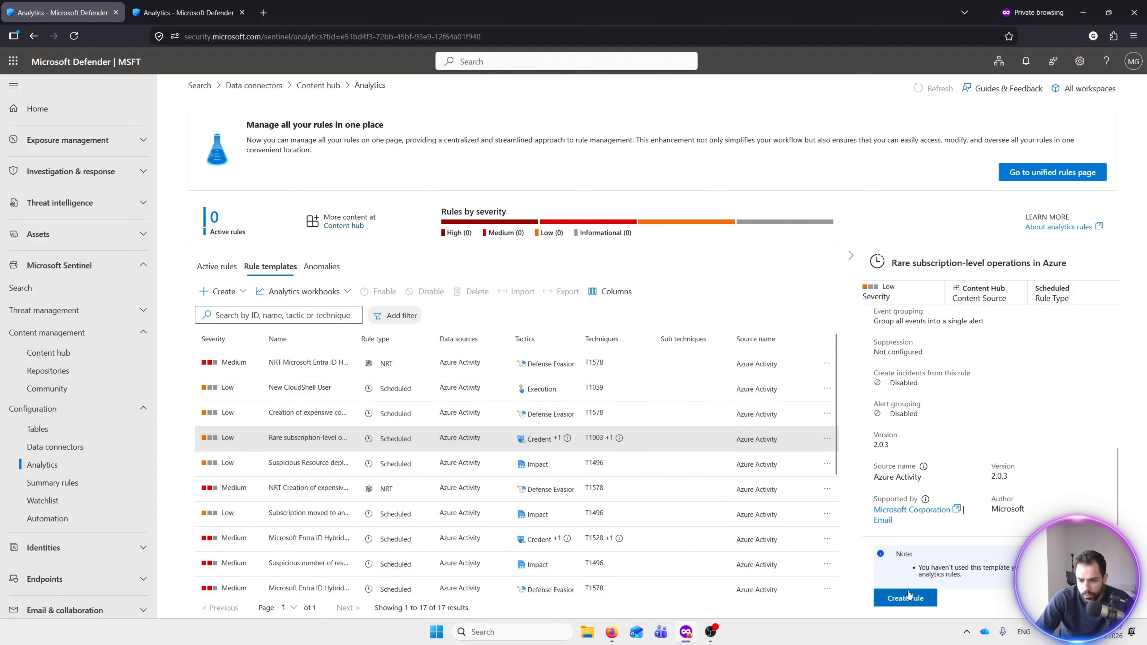
# Start a scheduled rule from the selected template, check its severity and MITRE ATT&CK selections unchanged, and proceed to the rule logic.
pyautogui.click(912, 607)
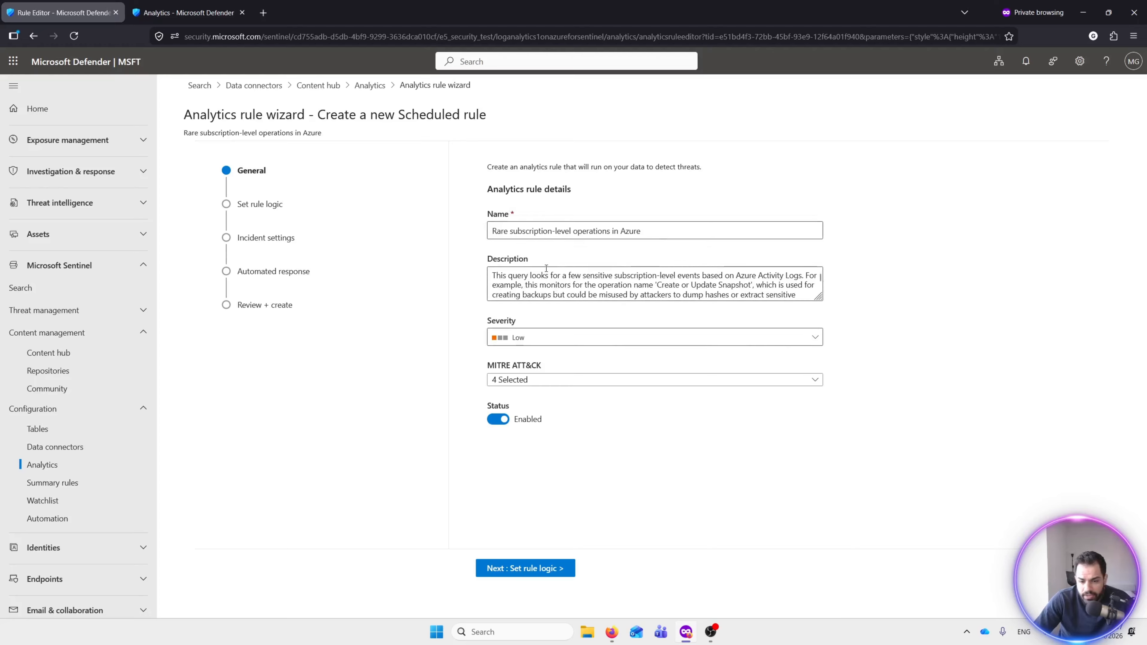
pyautogui.click(538, 335)
pyautogui.click(419, 351)
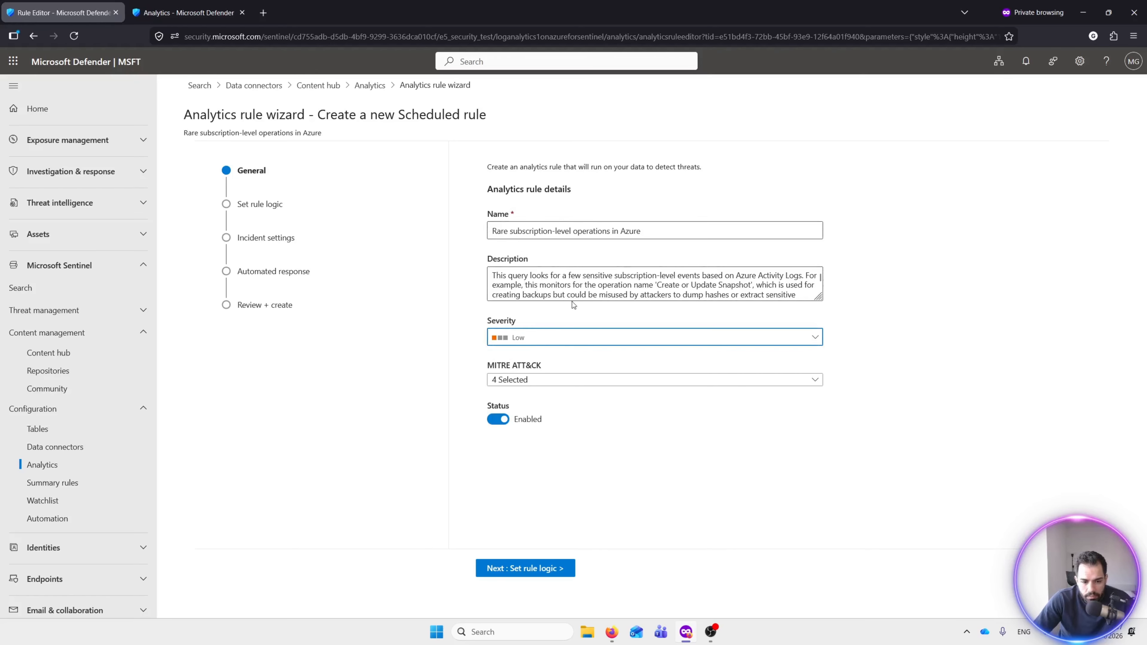
pyautogui.click(552, 384)
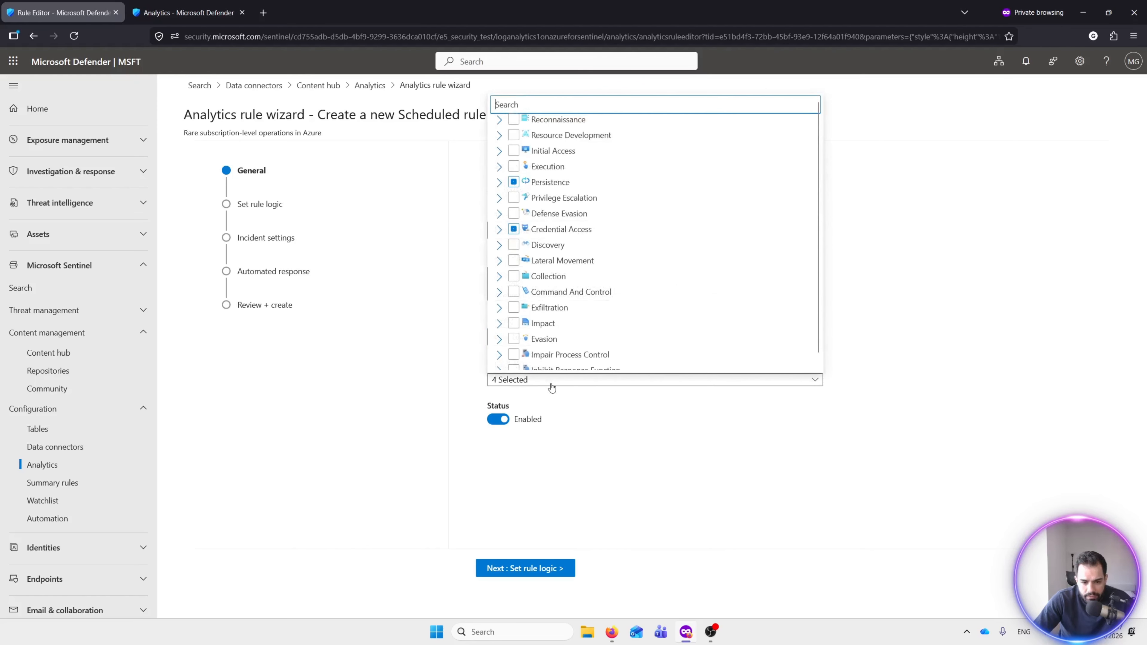
pyautogui.scroll(-1, 564, 235)
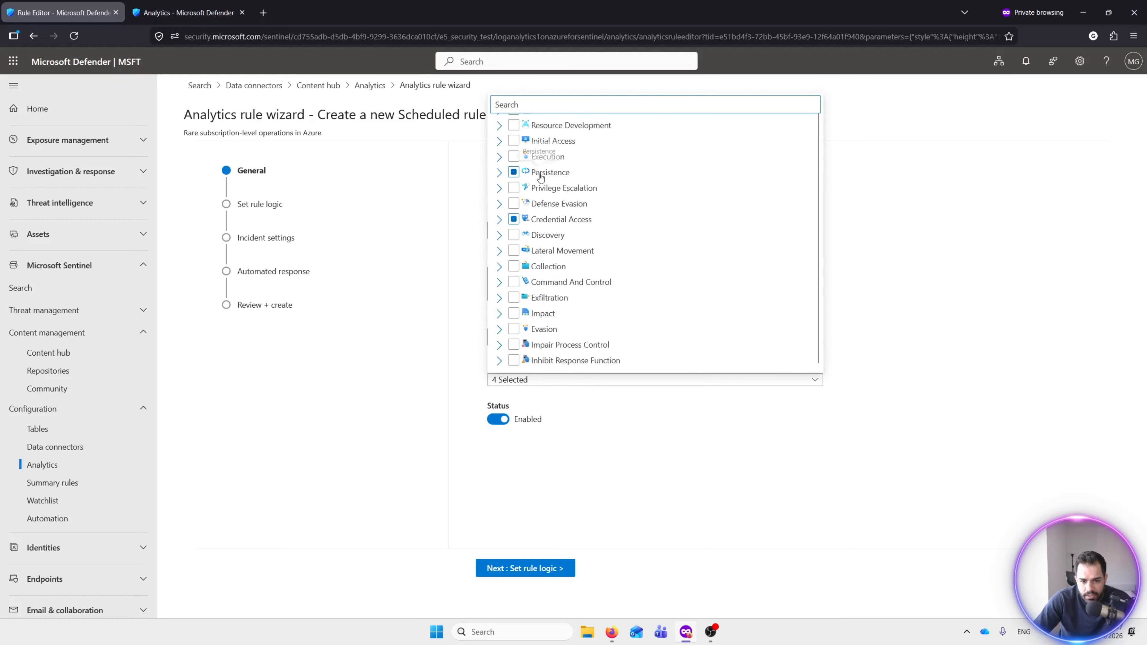
pyautogui.click(886, 194)
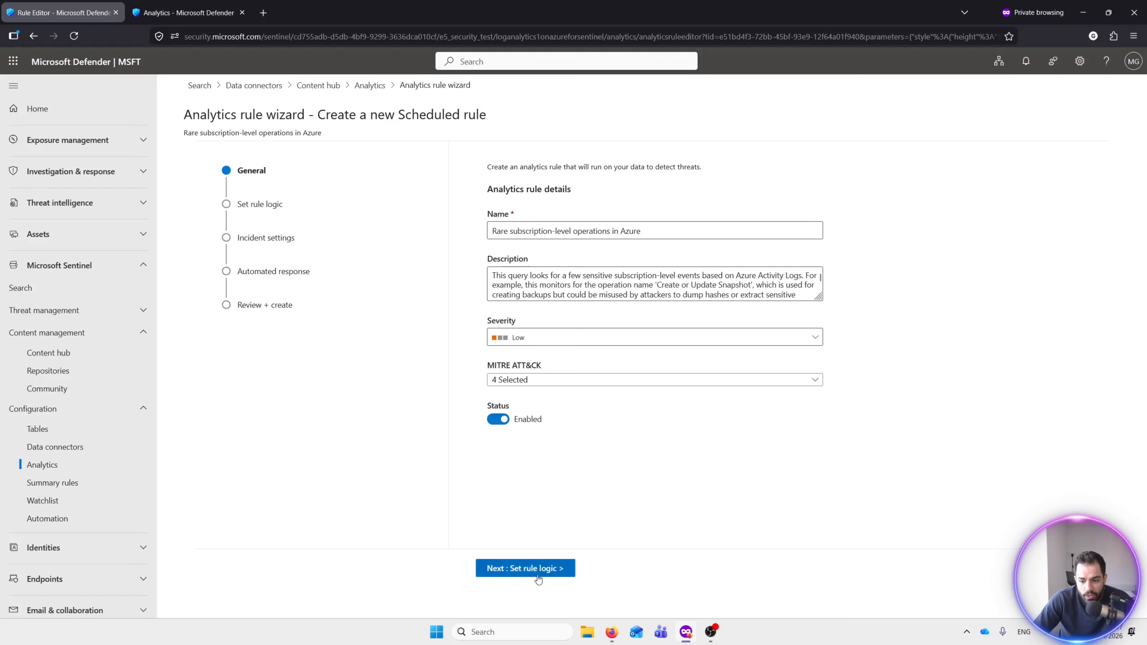
pyautogui.click(525, 568)
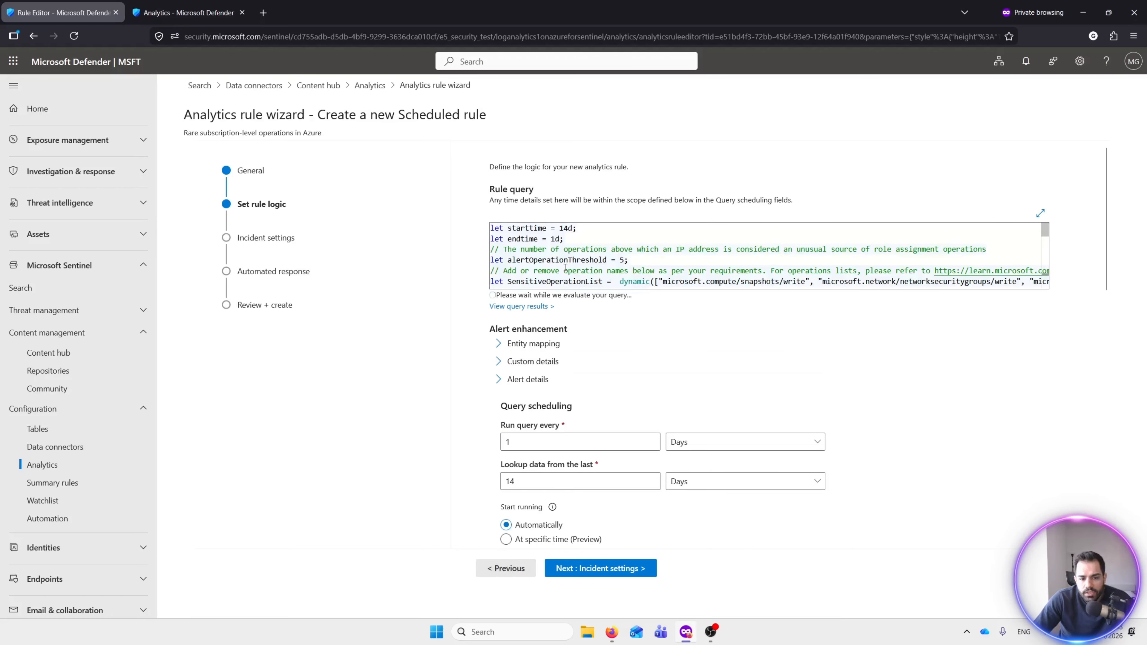
# Examine the rule query and the Entity mapping, Custom details and Alert details sections under alert enhancement.
pyautogui.moveTo(543, 238); pyautogui.dragTo(655, 281)
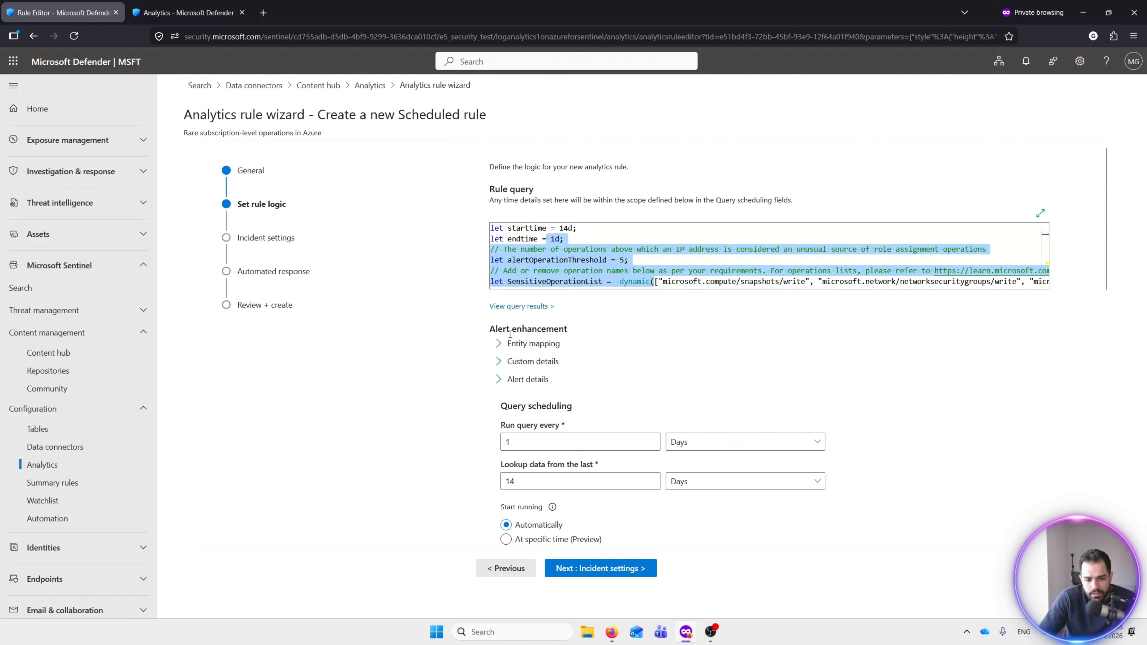
pyautogui.click(498, 346)
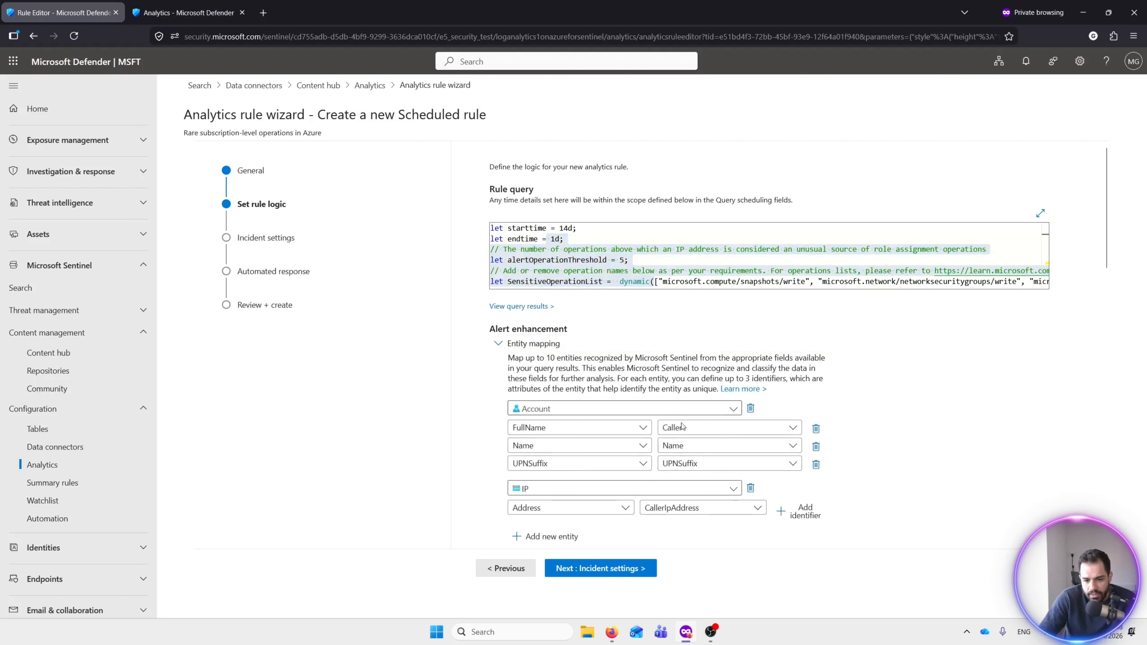
pyautogui.click(505, 346)
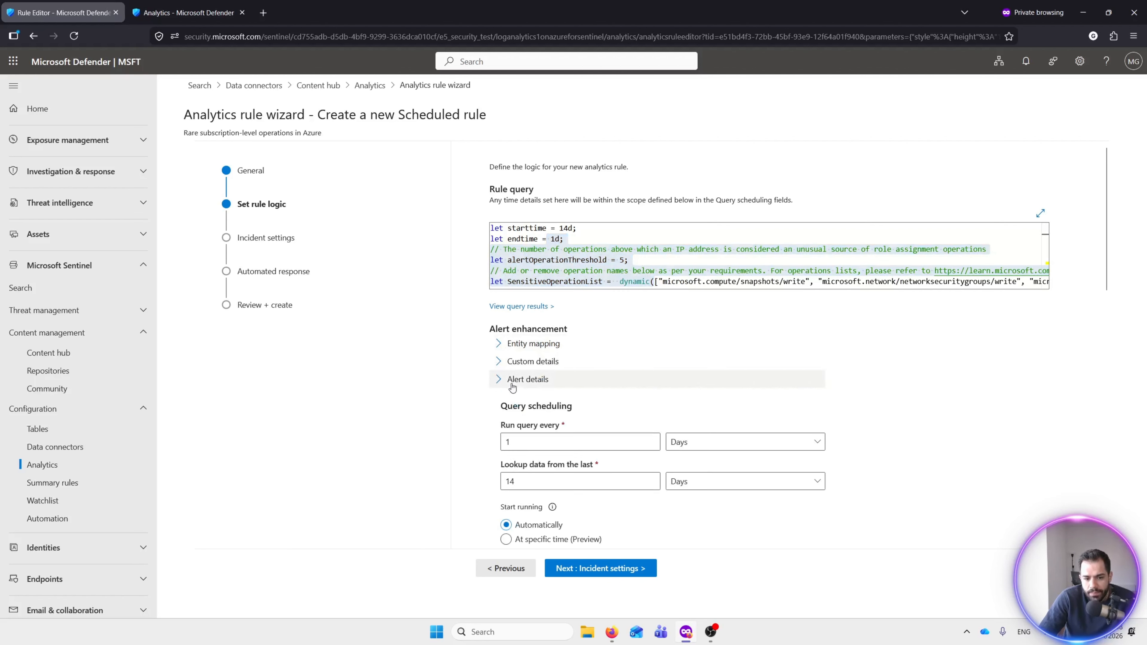
pyautogui.click(512, 365)
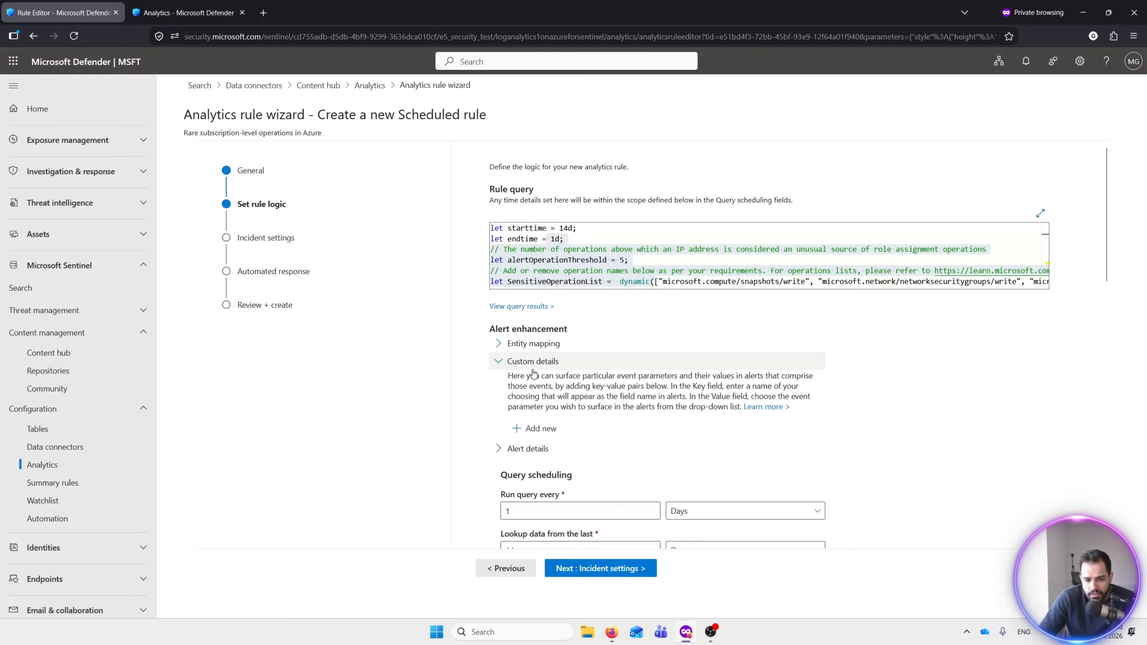
pyautogui.click(510, 364)
pyautogui.click(503, 382)
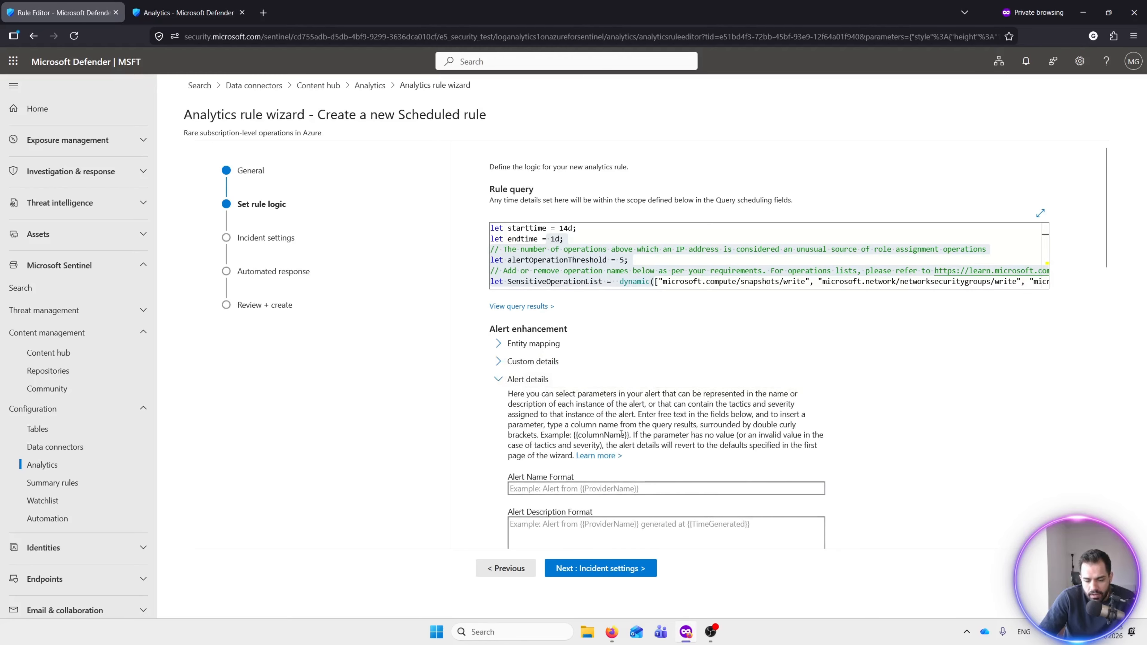
pyautogui.click(508, 380)
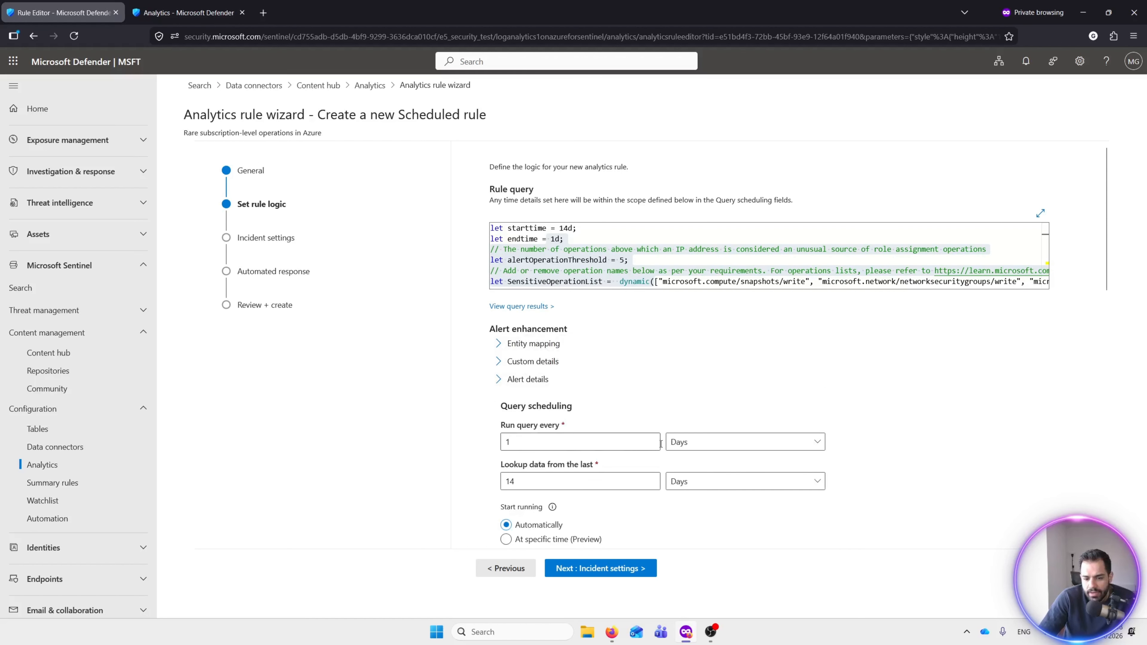
# Schedule the rule query to run every 1 hour and check the 14-day lookup period and start option.
pyautogui.click(680, 445)
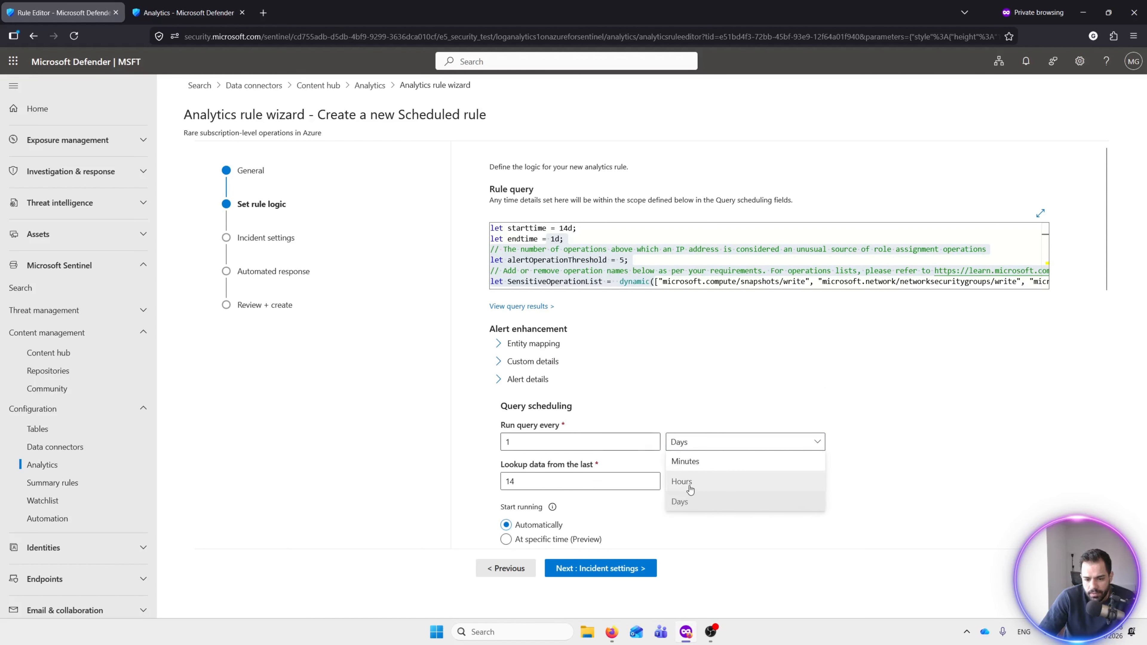
pyautogui.click(688, 481)
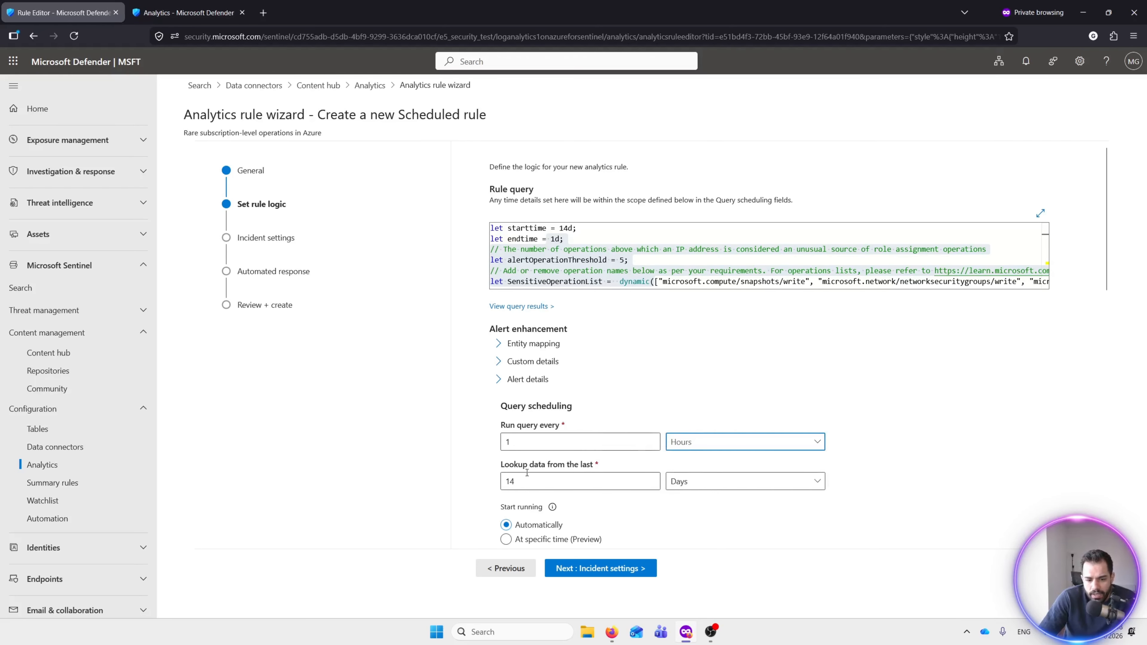
pyautogui.click(521, 480)
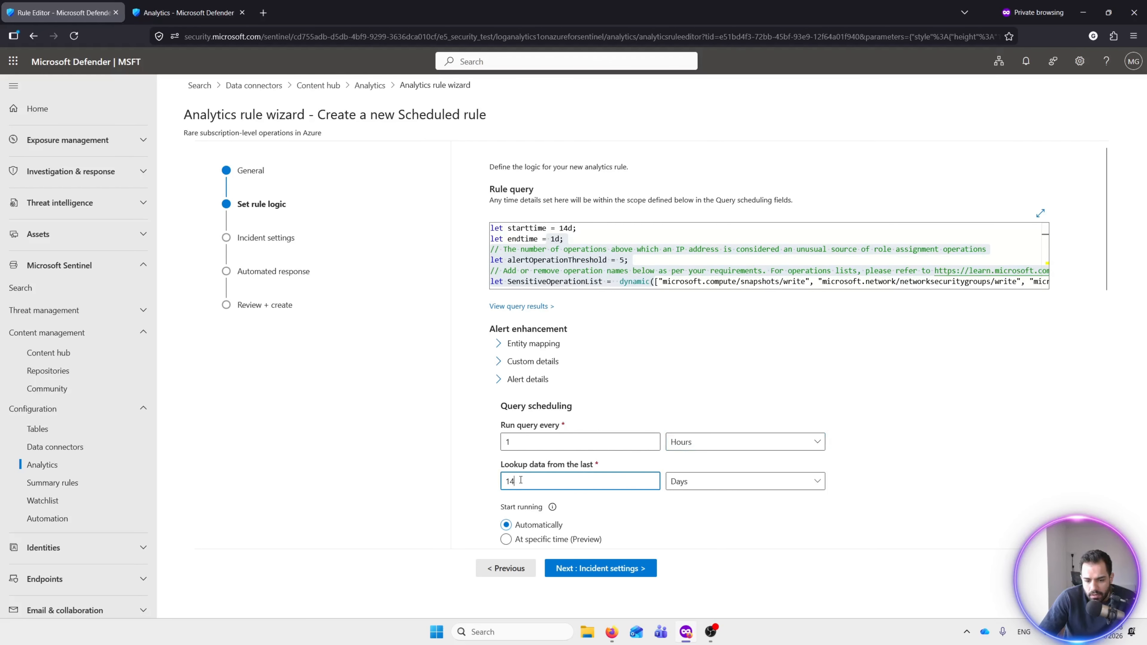
pyautogui.scroll(-2, 562, 478)
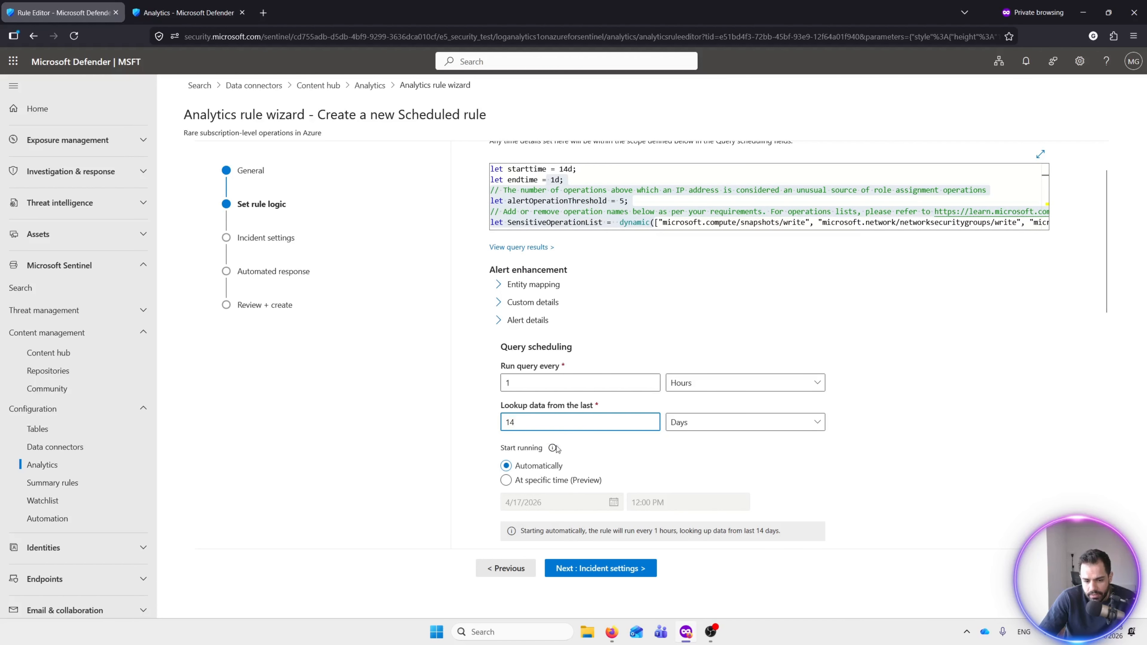
pyautogui.moveTo(554, 448)
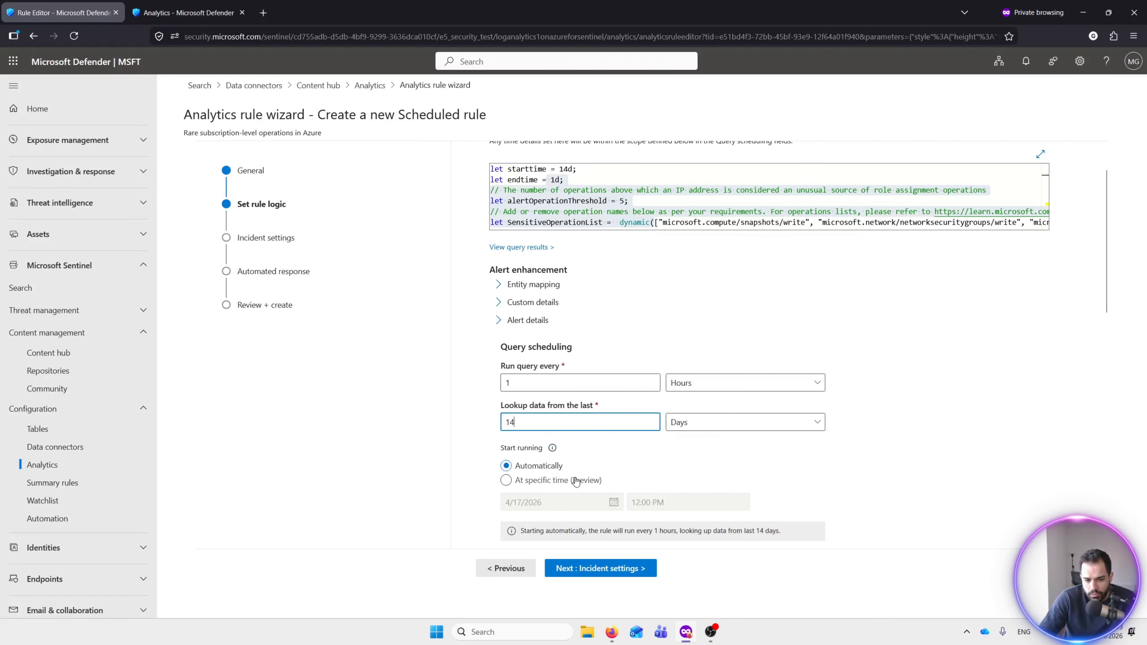
# Review the alert threshold, event grouping, suppression and results simulation settings, and proceed to the incident settings.
pyautogui.scroll(-1, 530, 483)
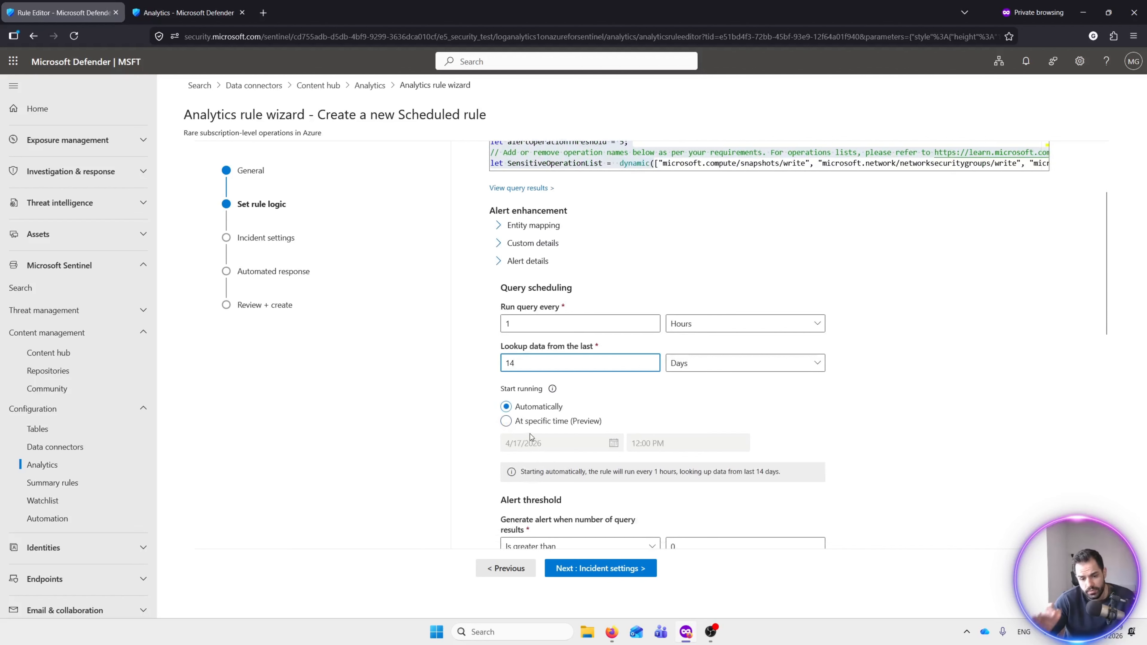
pyautogui.scroll(-3, 538, 425)
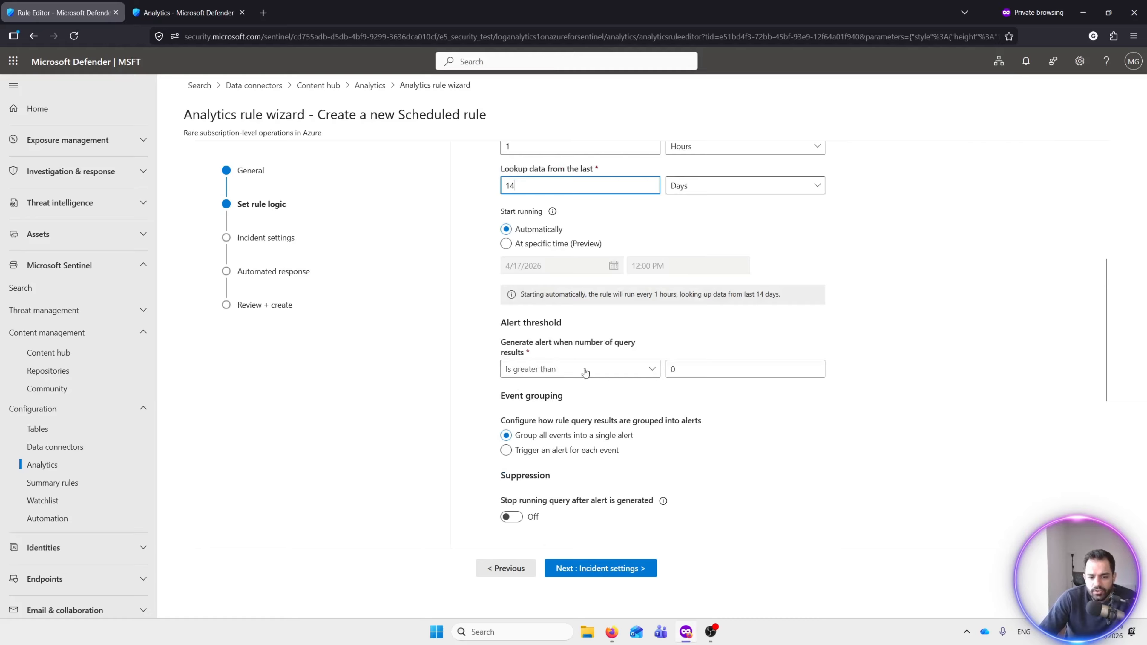
pyautogui.scroll(-2, 590, 388)
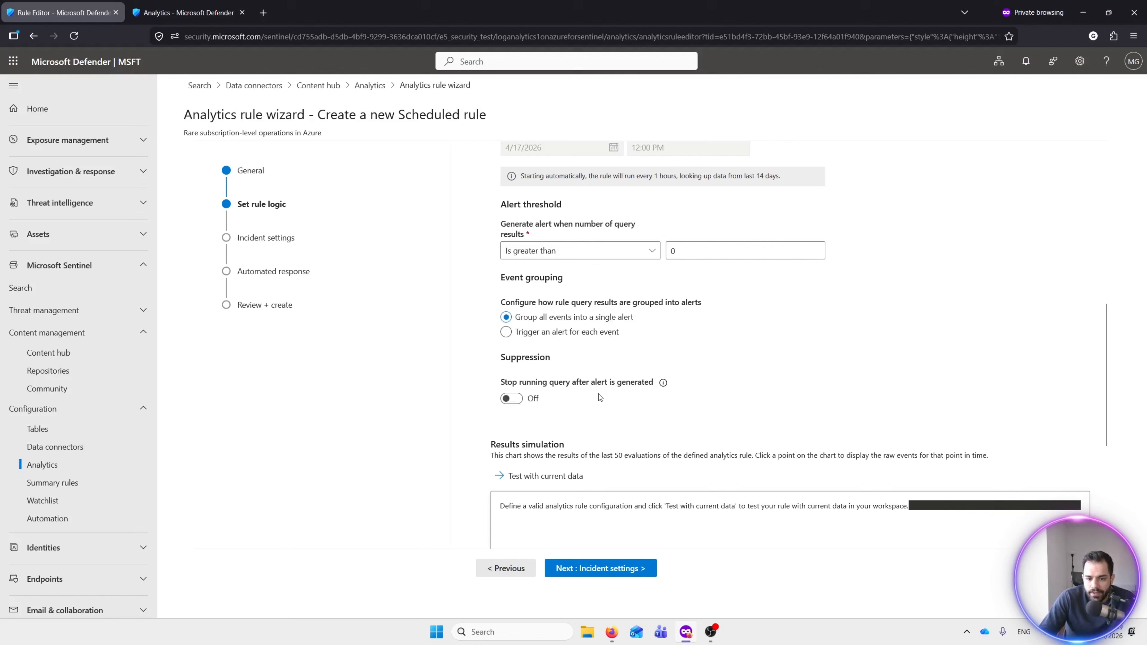
pyautogui.scroll(-5, 600, 398)
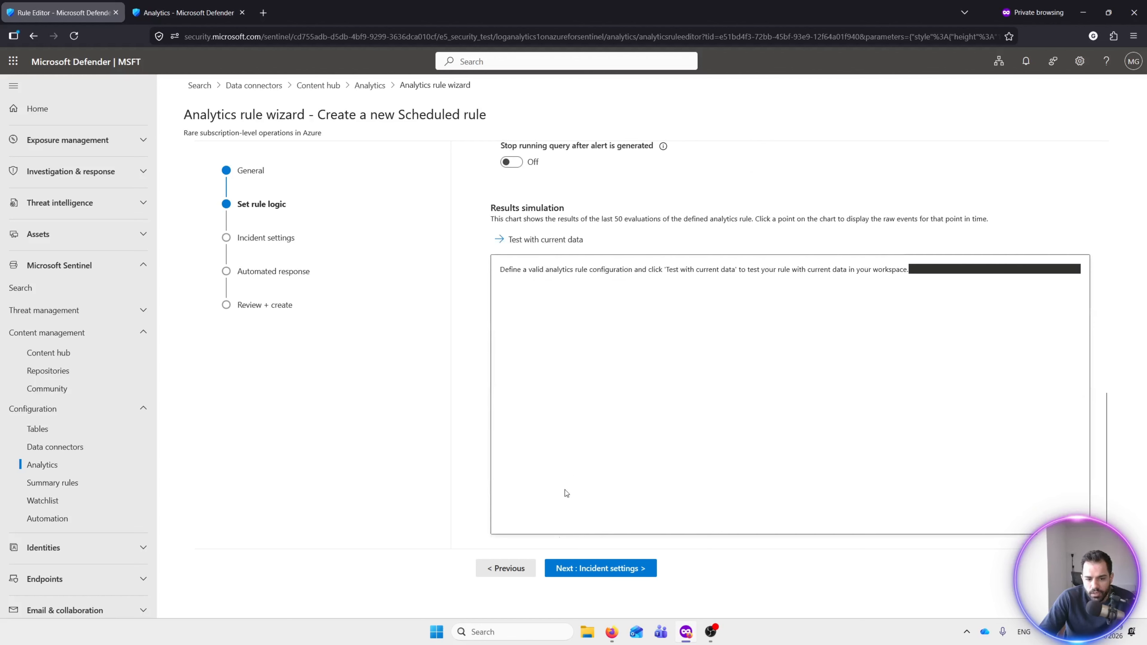
pyautogui.click(586, 570)
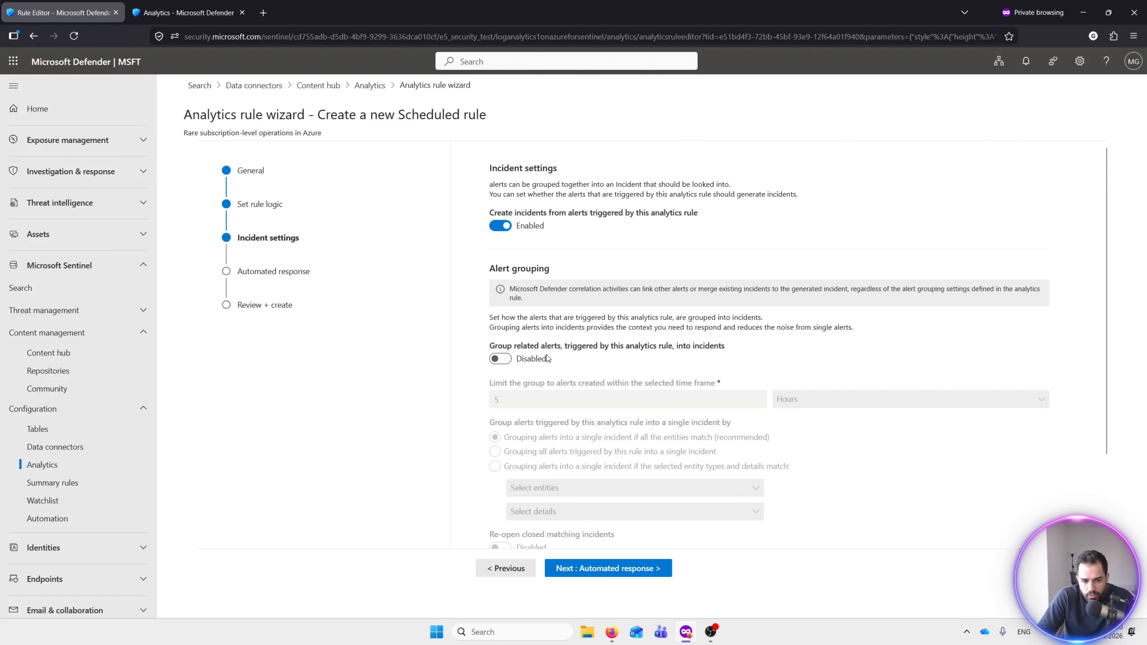
# Keep the default incident and automated response settings, review the rule summary and save the new analytics rule.
pyautogui.scroll(-3, 555, 290)
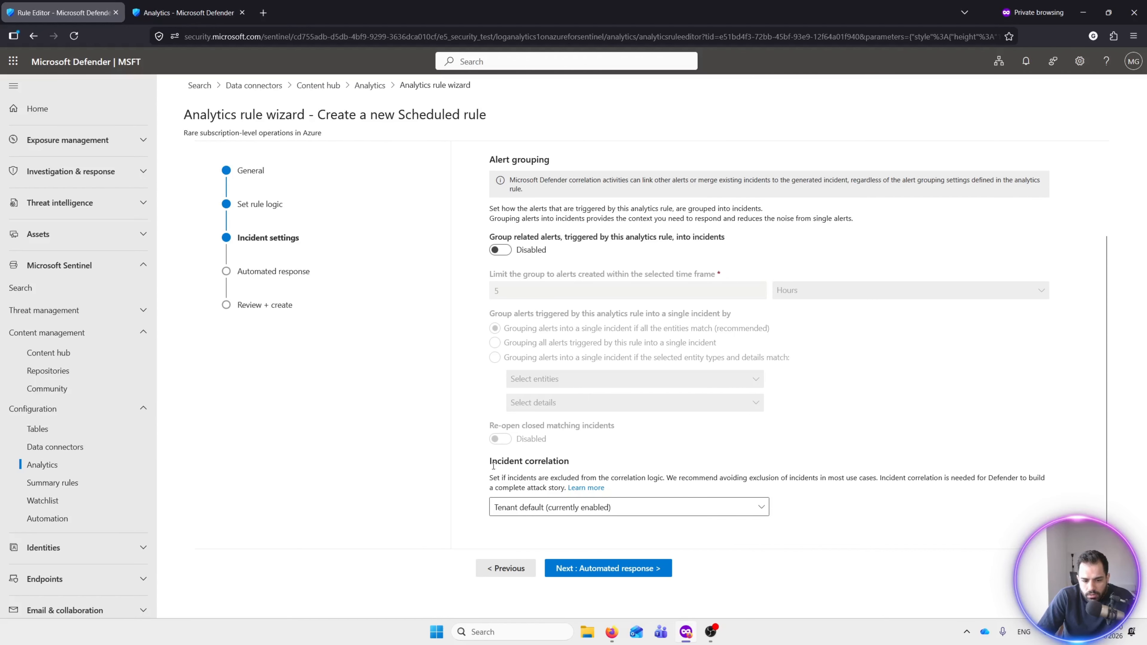
pyautogui.click(607, 570)
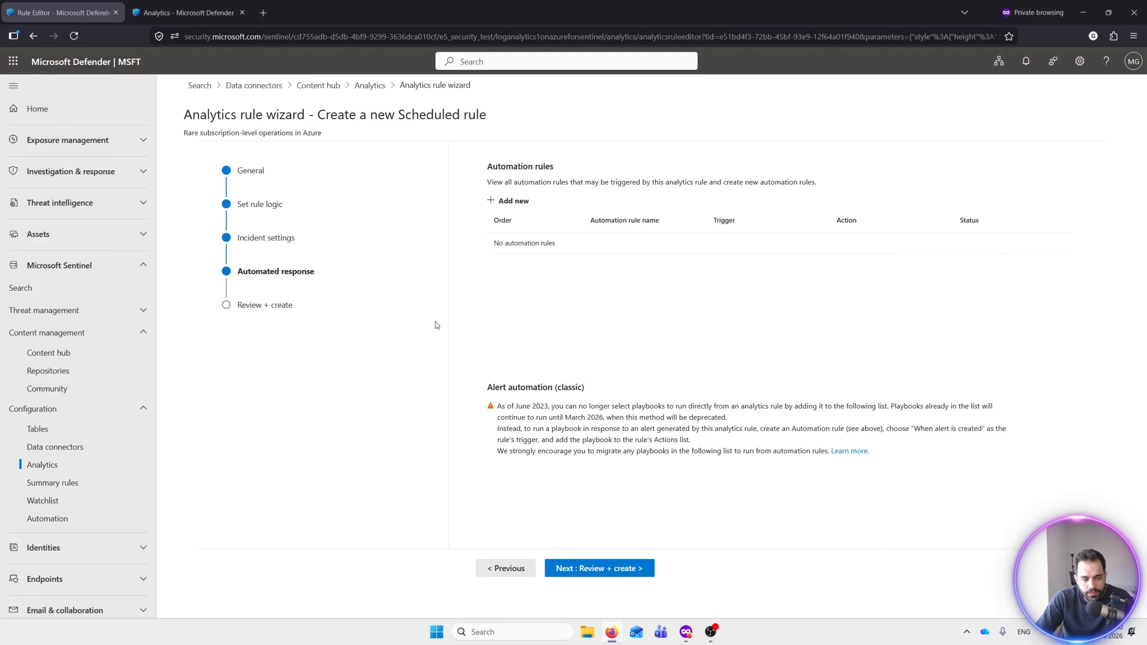
pyautogui.click(590, 568)
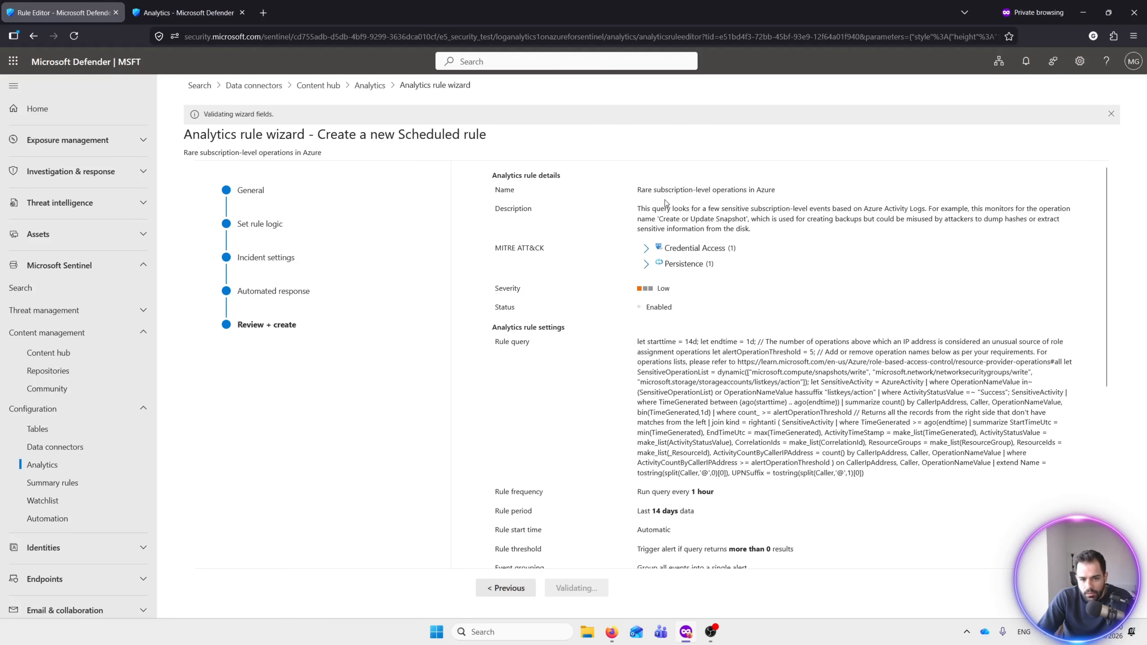
pyautogui.scroll(-6, 665, 203)
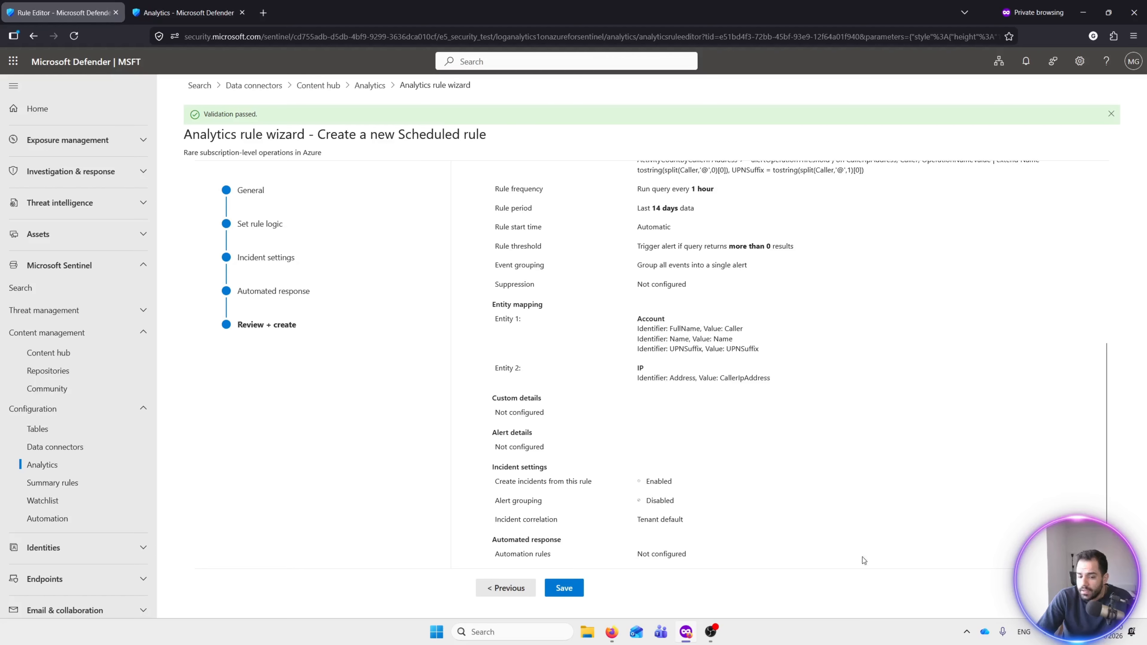
pyautogui.click(567, 589)
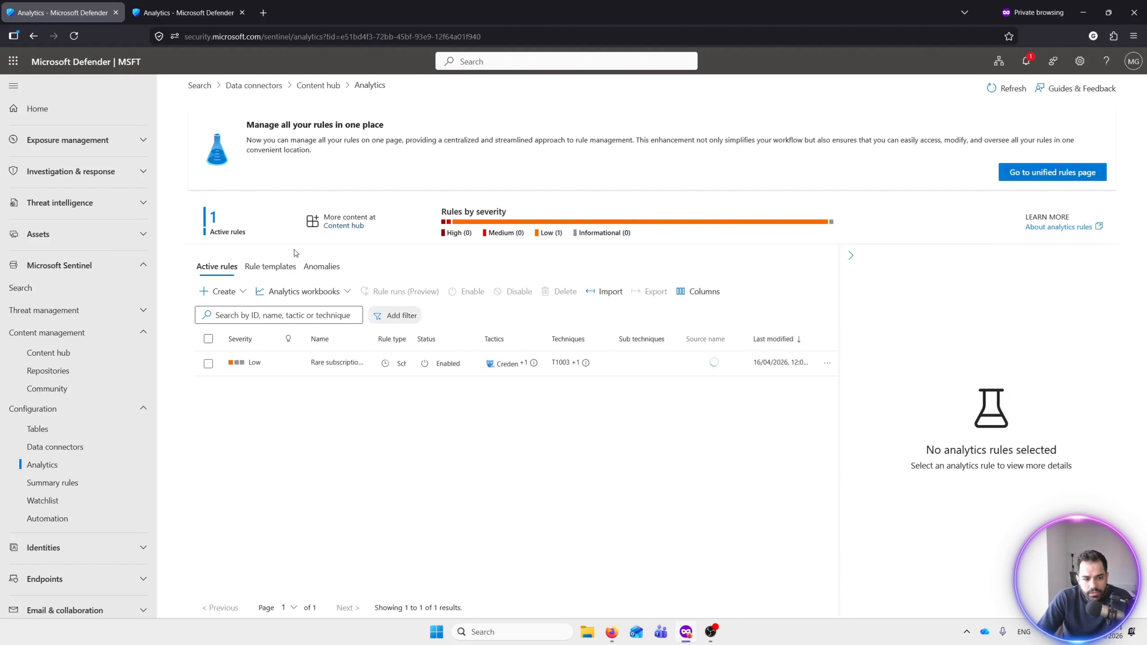
# Compare the Analytics rule templates, anomalies and active rules lists to check how the saved rule is listed.
pyautogui.click(270, 267)
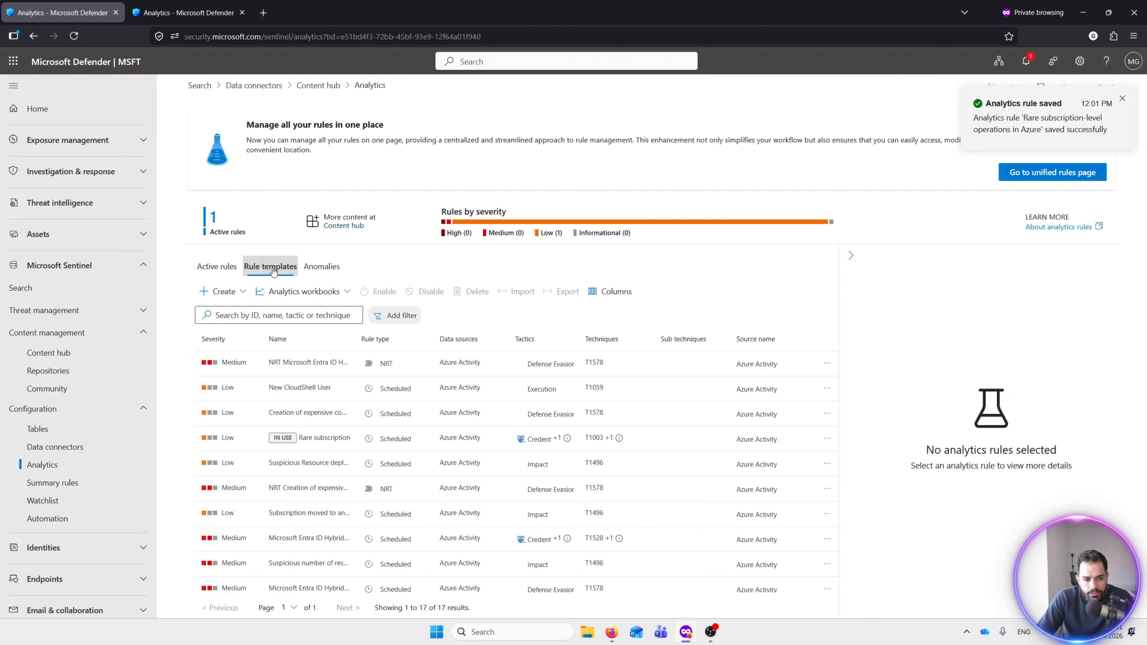
pyautogui.click(331, 271)
pyautogui.click(220, 272)
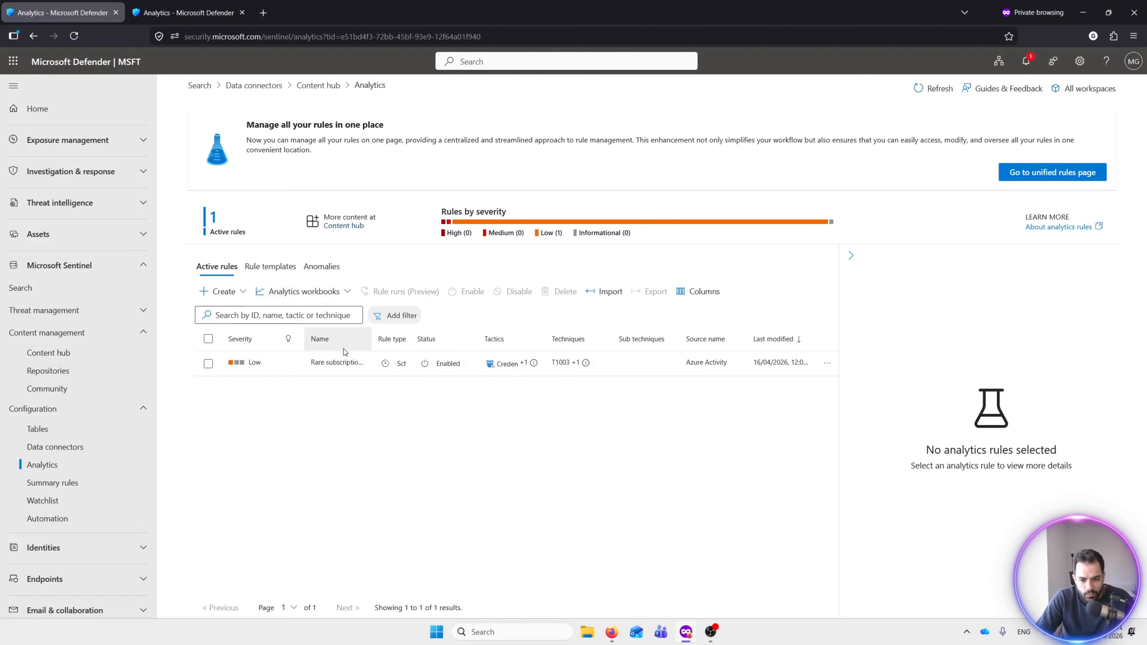
pyautogui.click(270, 267)
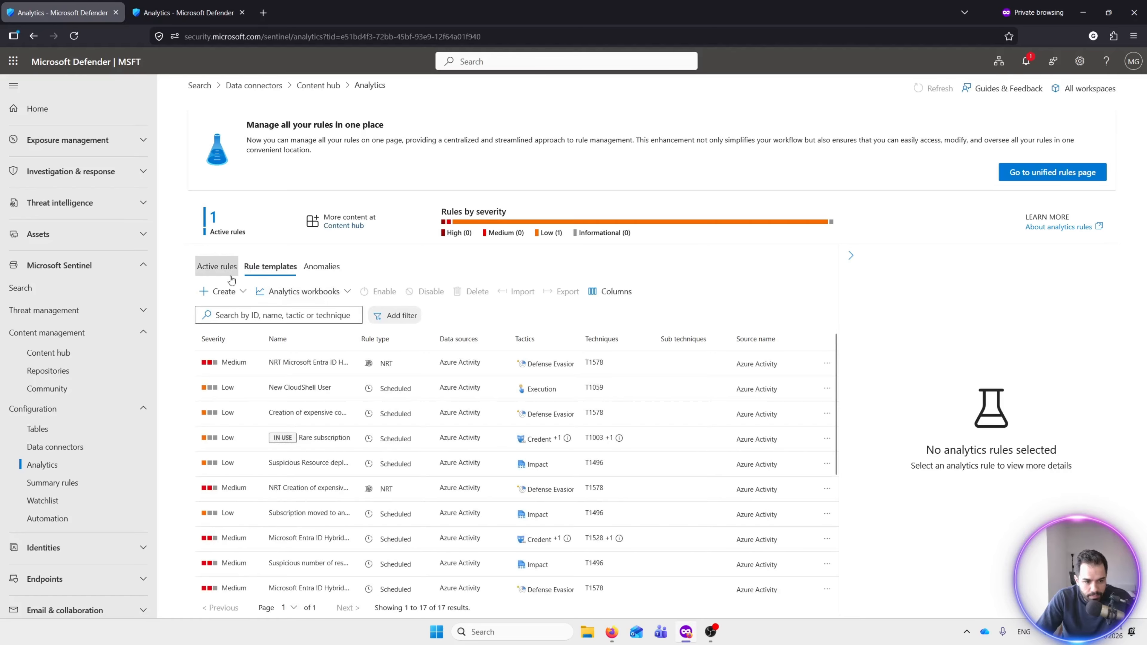
pyautogui.click(216, 277)
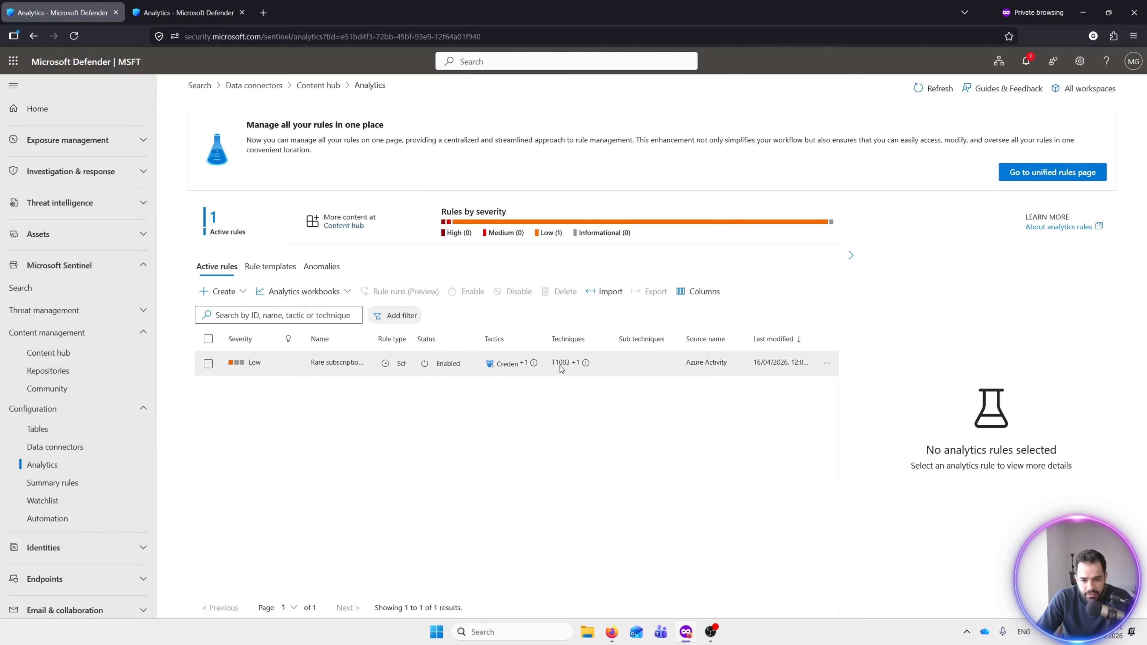
# Select the active "Rare subscription-level operations in Azure" rule and open its automated response settings for editing.
pyautogui.click(291, 369)
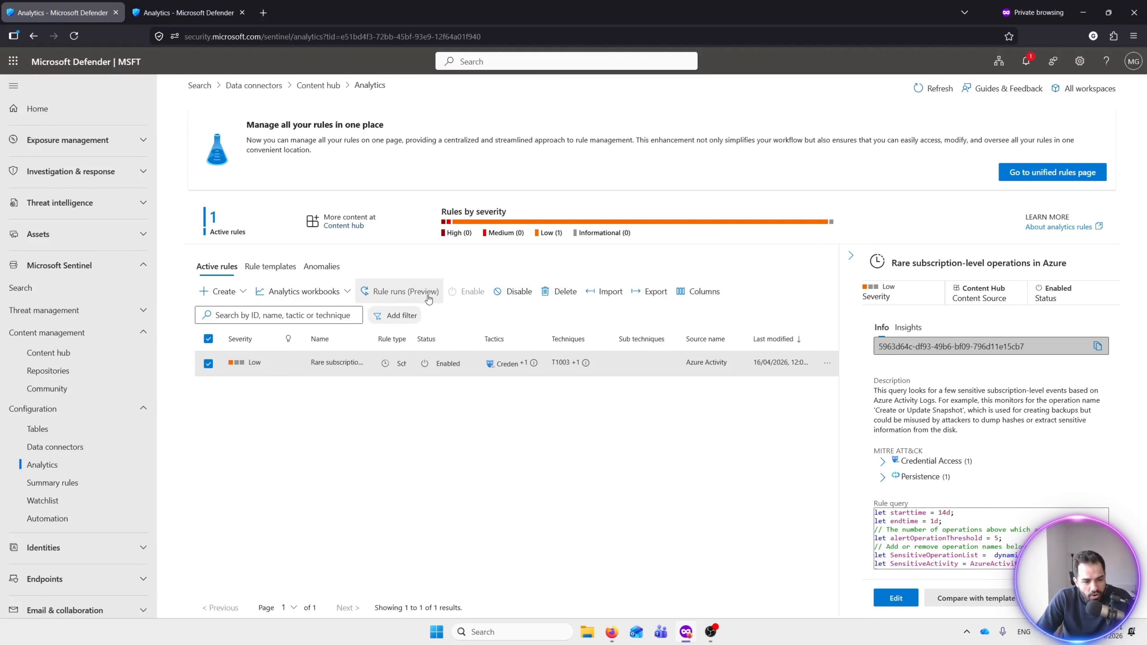
pyautogui.click(346, 298)
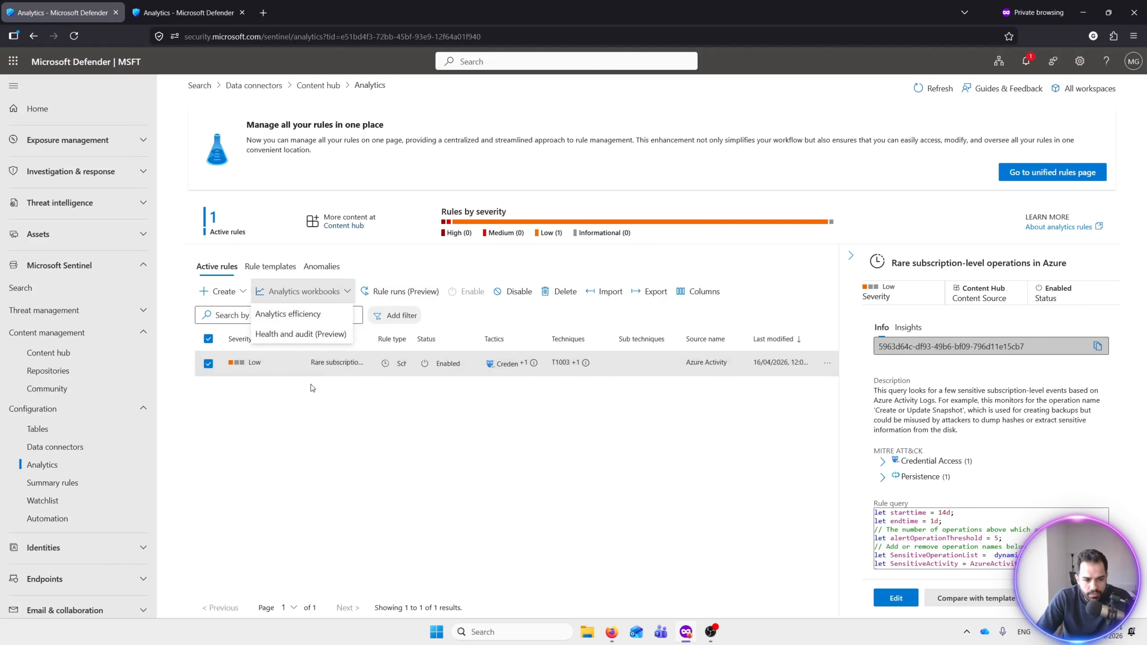
pyautogui.click(318, 425)
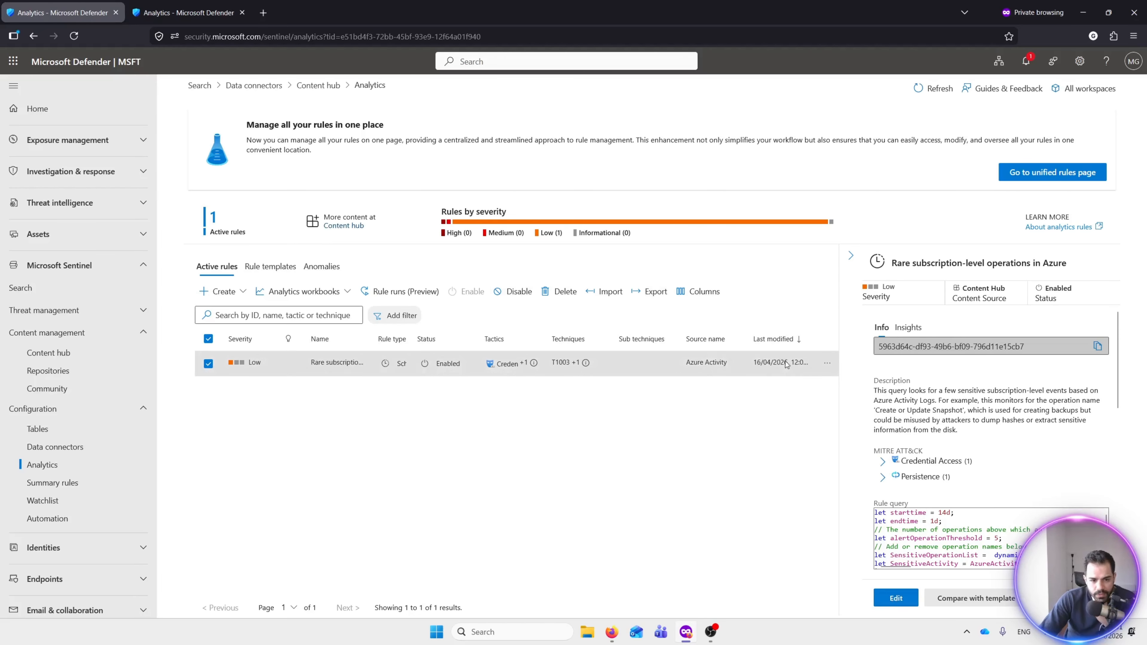
pyautogui.click(887, 598)
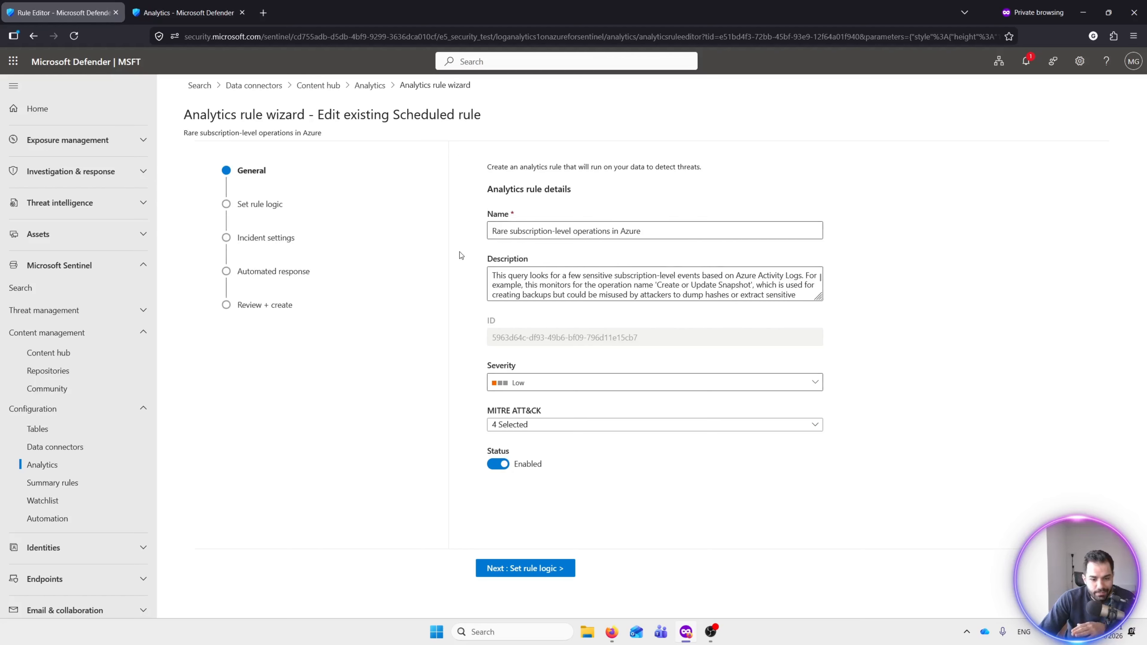
pyautogui.click(289, 273)
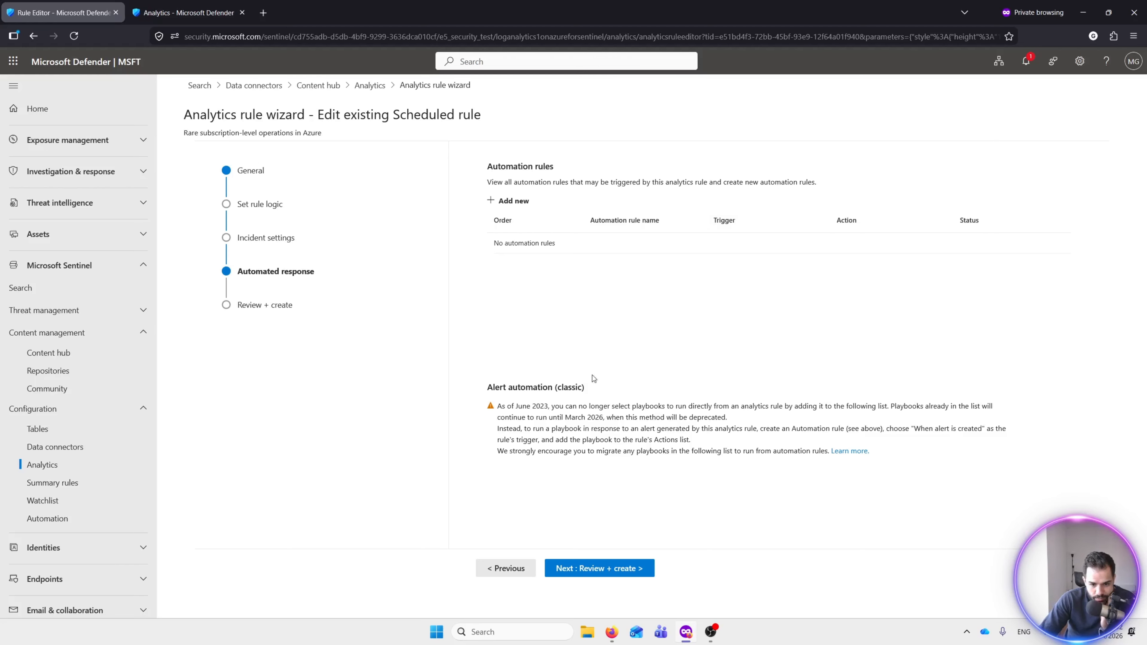
# Read the notice about classic alert automation and start a new automation rule for this analytics rule.
pyautogui.moveTo(500, 390); pyautogui.dragTo(788, 452)
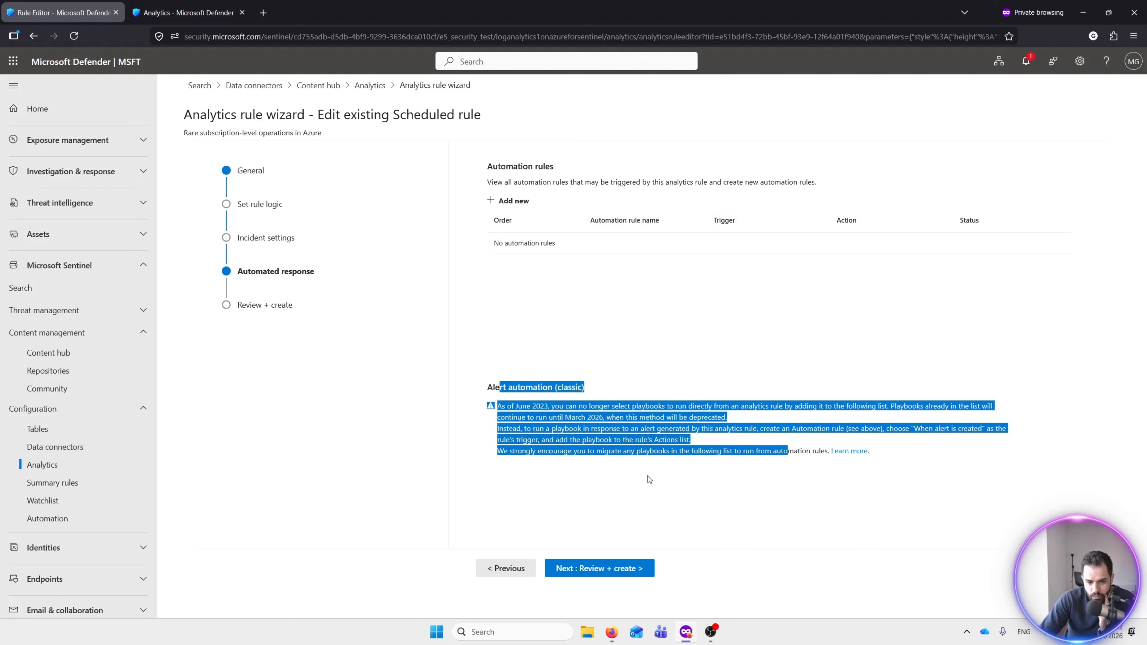
pyautogui.click(569, 424)
pyautogui.moveTo(508, 406); pyautogui.dragTo(630, 417)
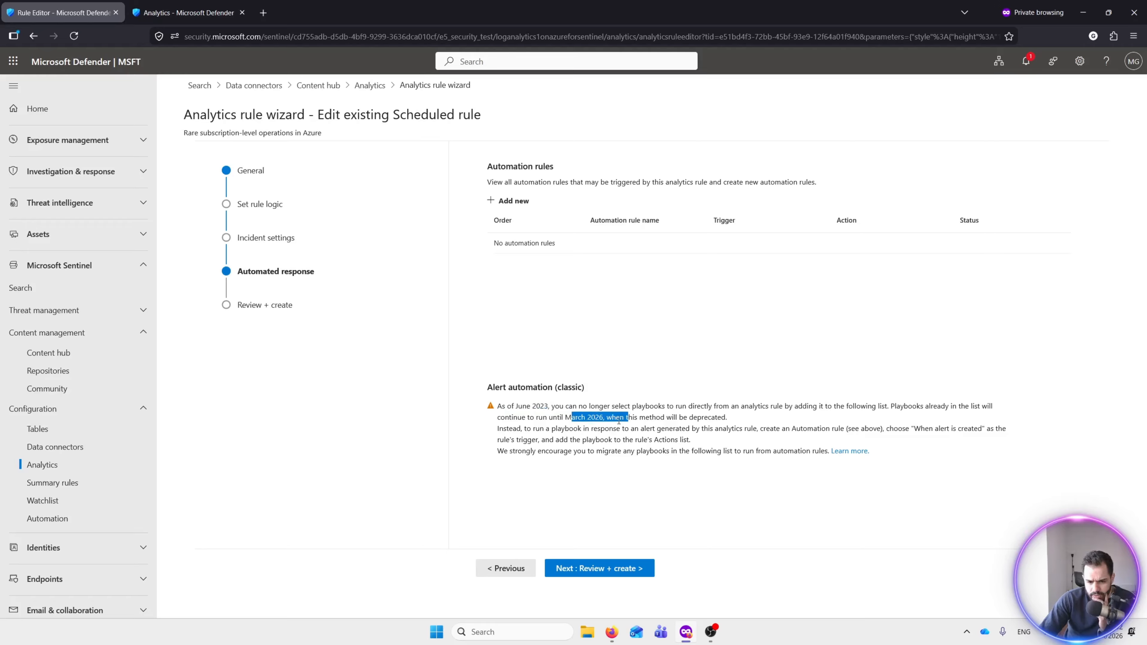
pyautogui.click(576, 426)
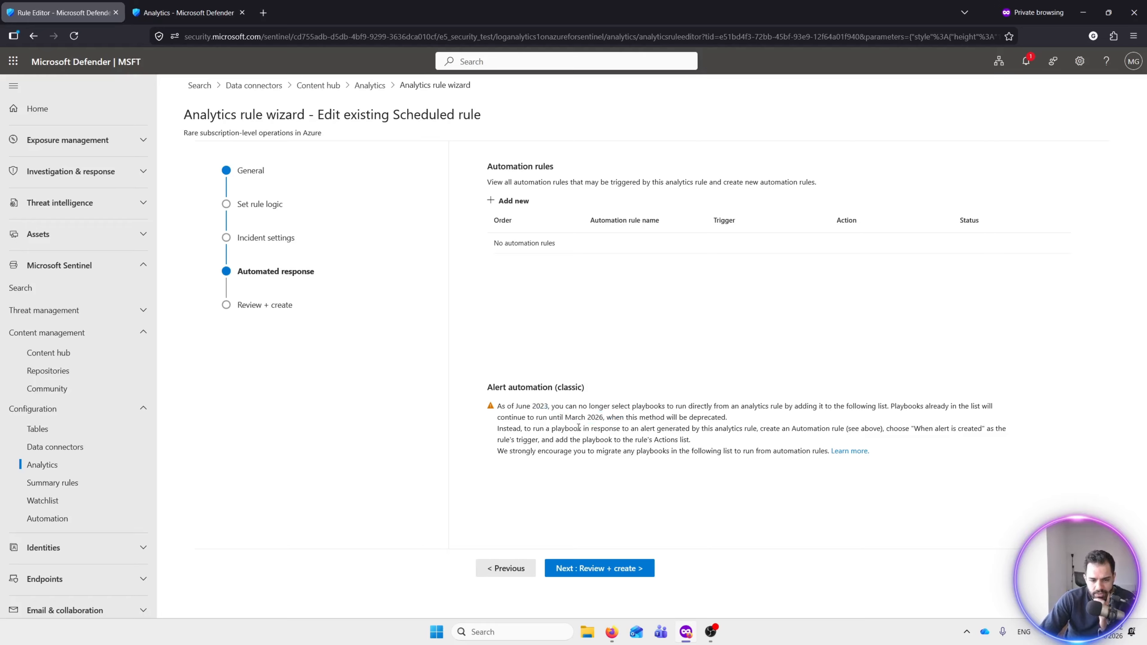
pyautogui.moveTo(536, 405); pyautogui.dragTo(656, 428)
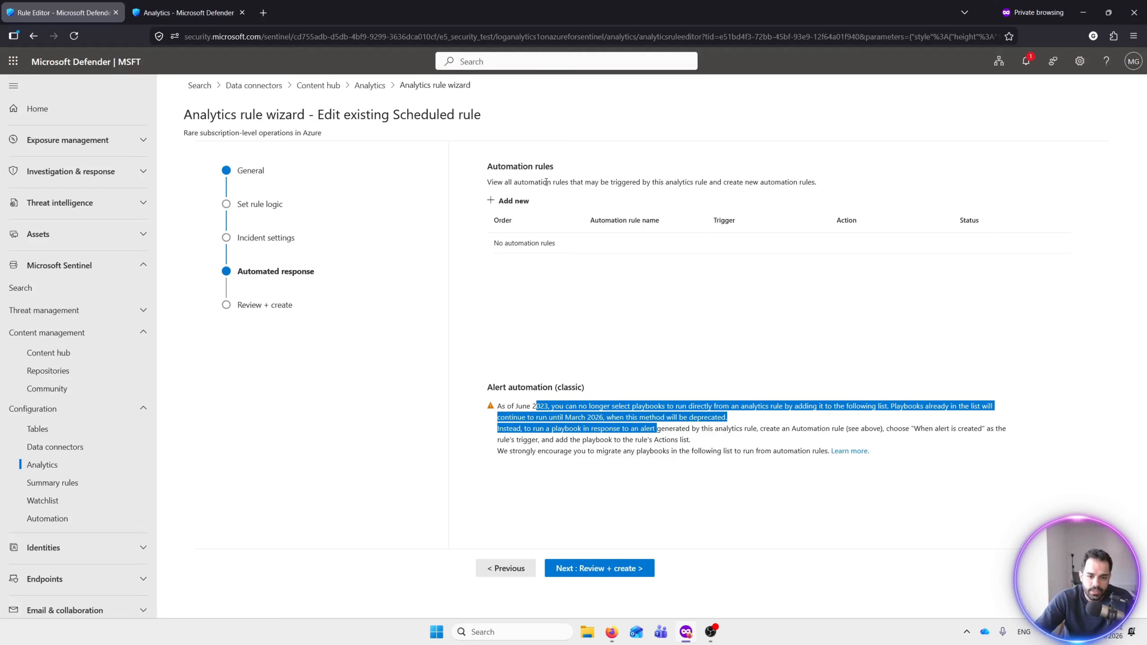
pyautogui.click(519, 201)
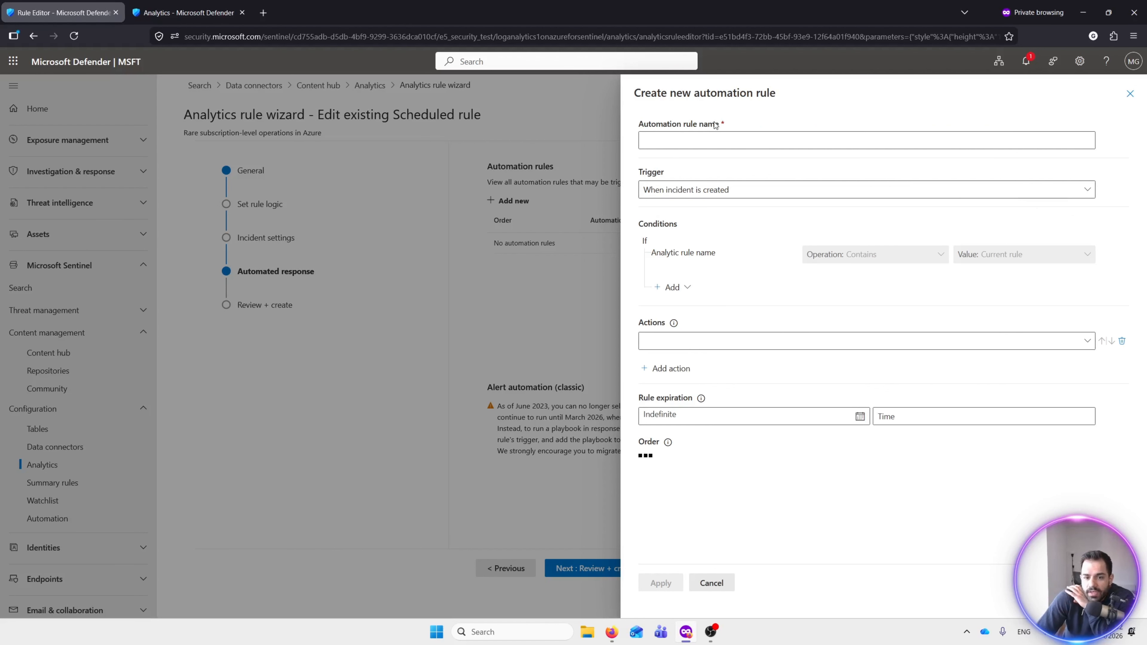
# Name the new automation rule "rule1Playbook".
pyautogui.click(718, 147)
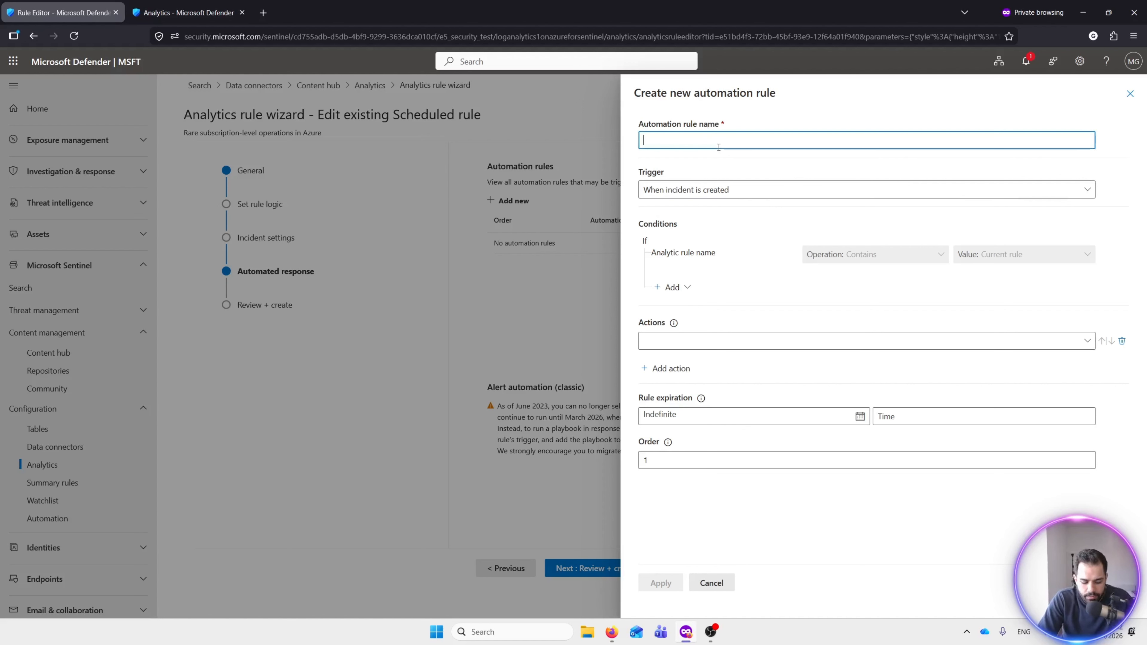
pyautogui.write('A')
pyautogui.press('BackSpace')
pyautogui.write('rule1')
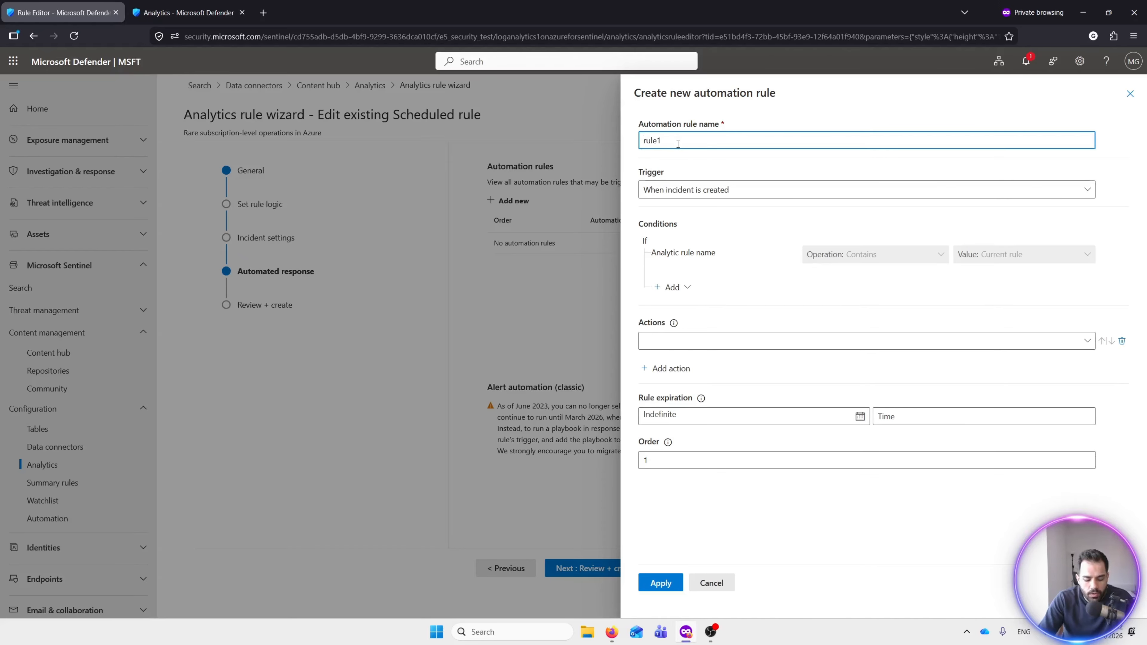
pyautogui.press('BackSpace')
pyautogui.press('BackSpace')
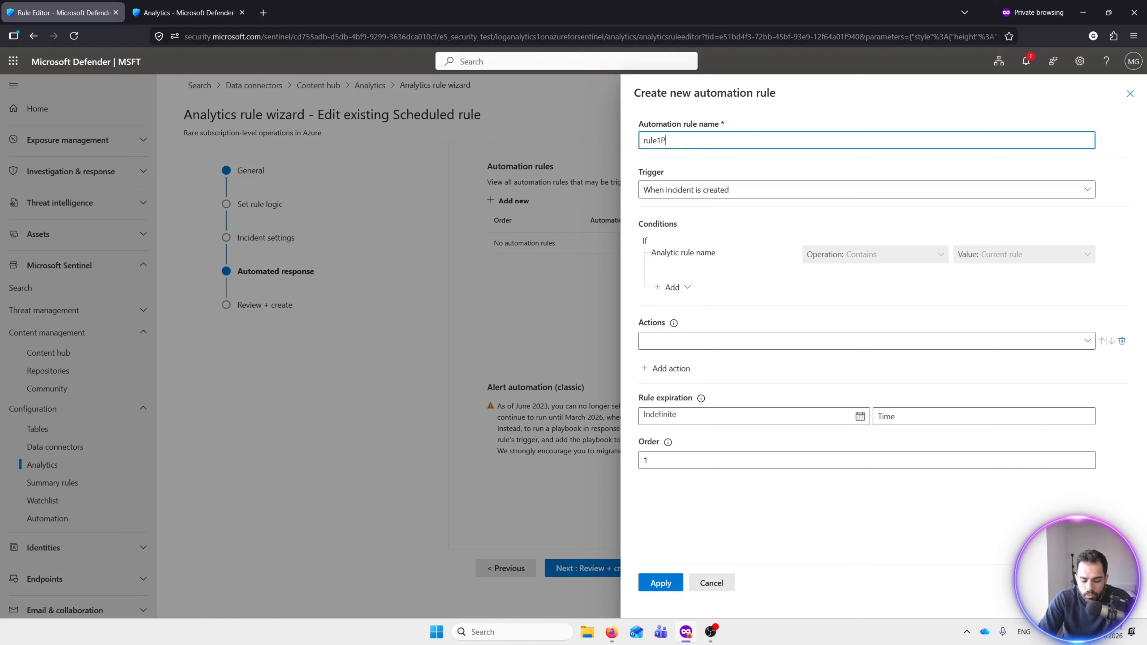
pyautogui.write('Plabook')
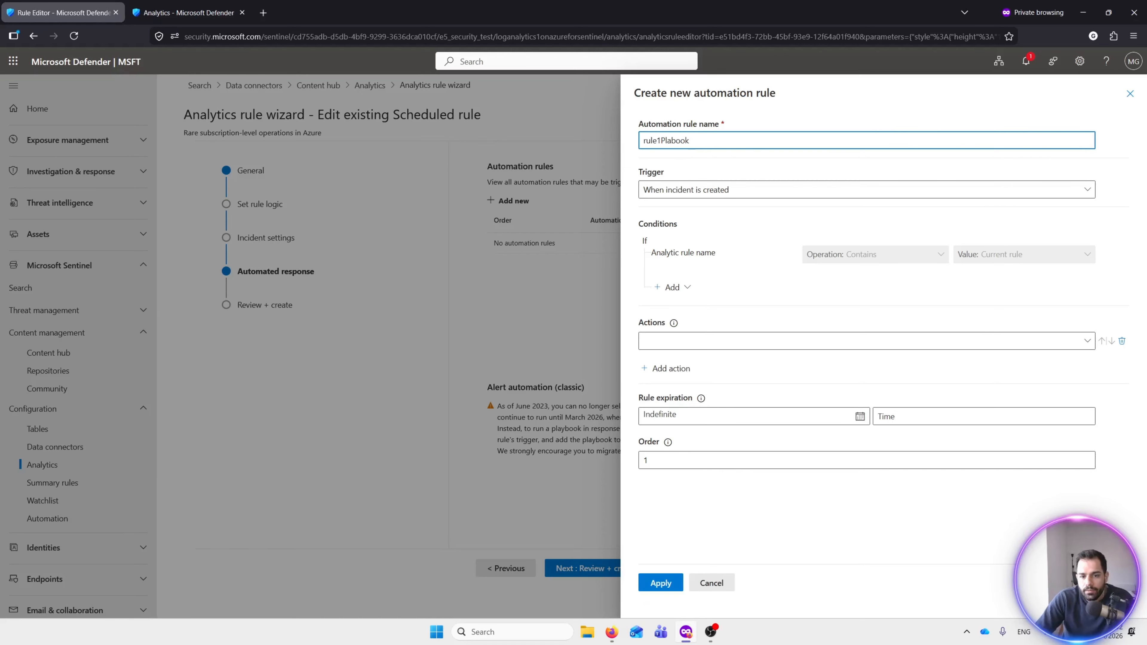
pyautogui.write('y')
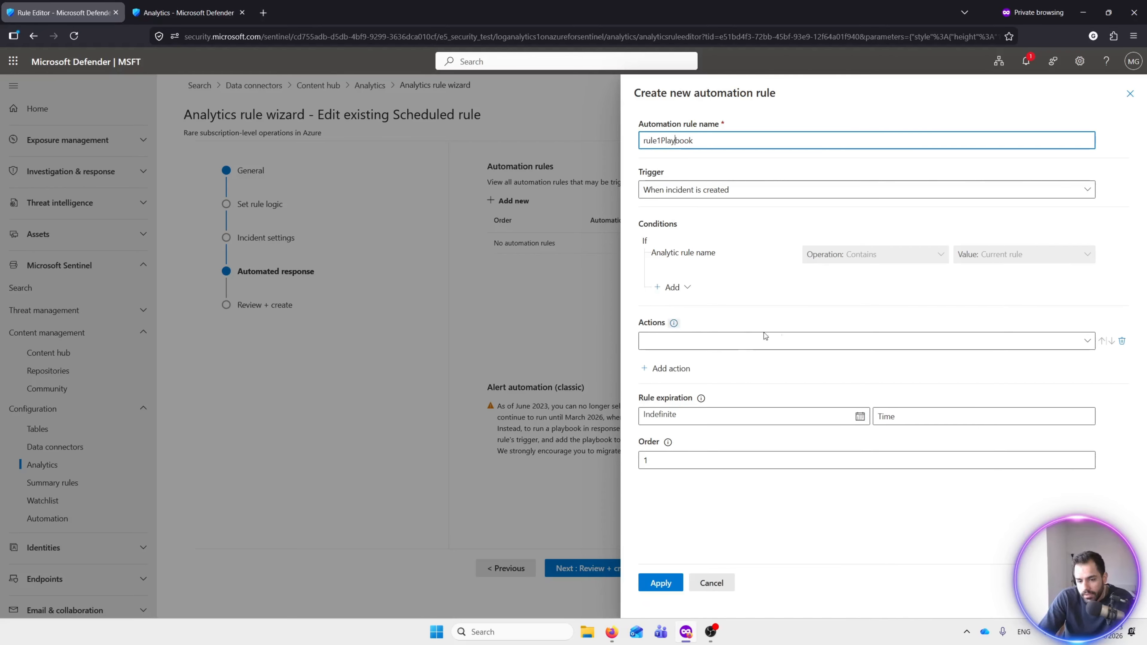
# Give the automation rule an Add tags action with the tag "Subscription" and apply the rule.
pyautogui.click(701, 346)
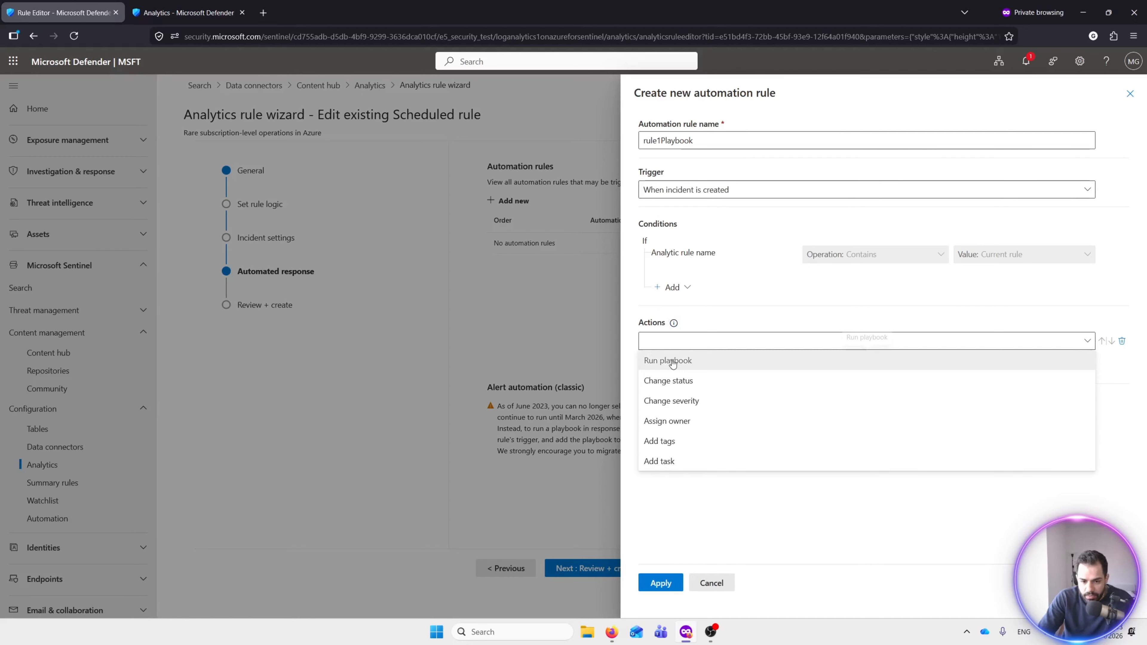
pyautogui.click(670, 442)
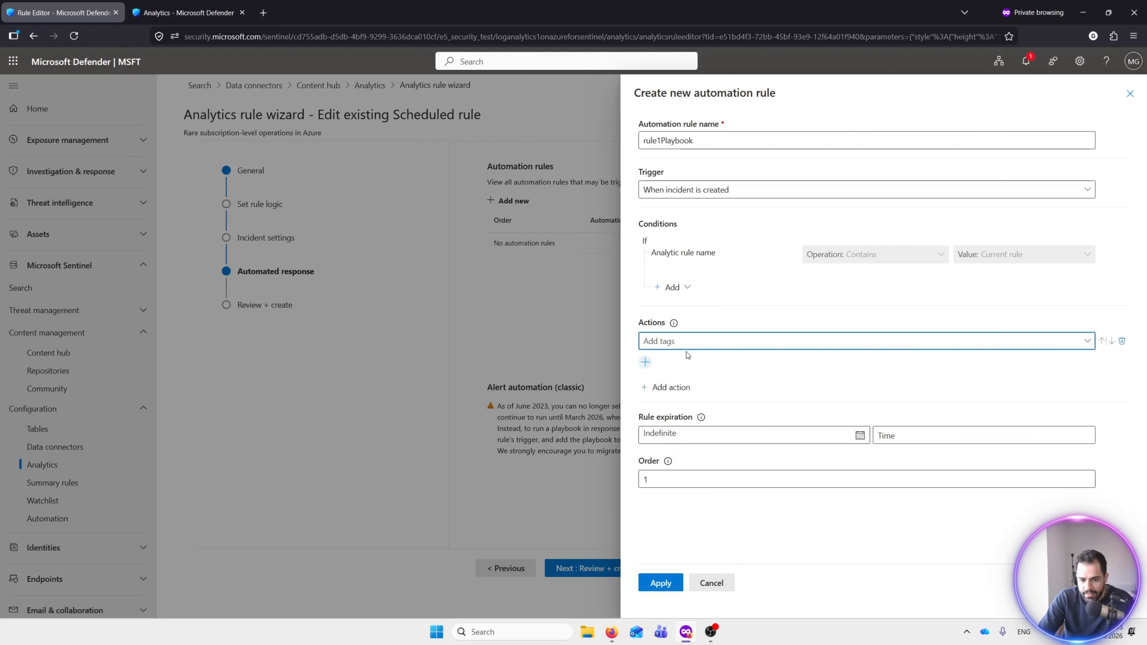
pyautogui.click(645, 362)
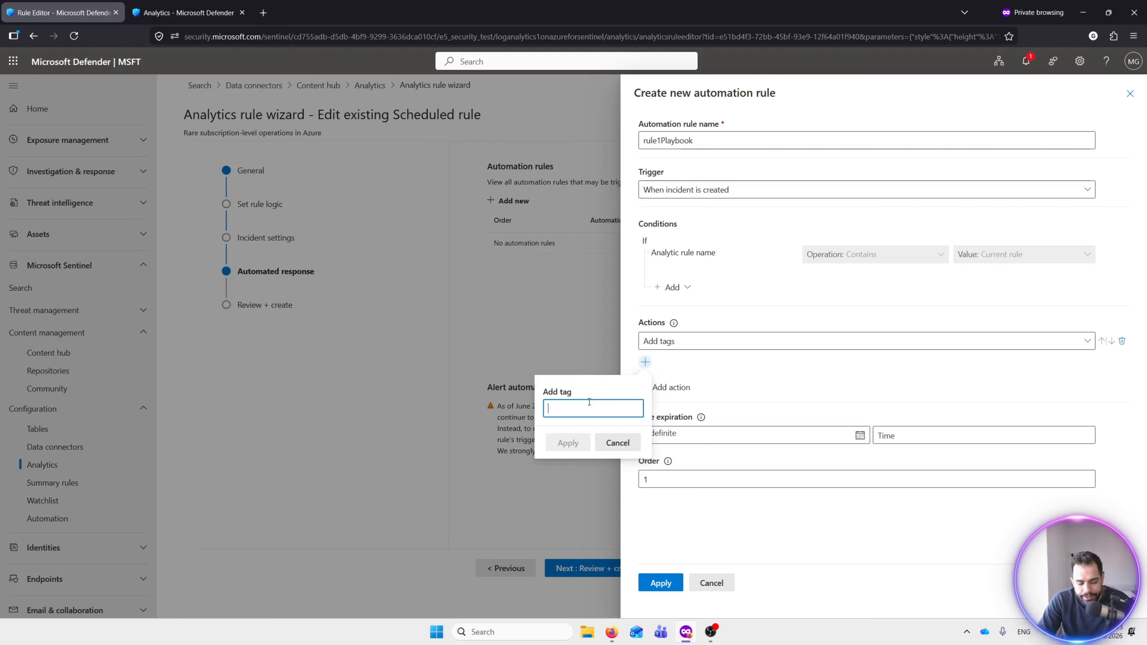
pyautogui.write('Subscription')
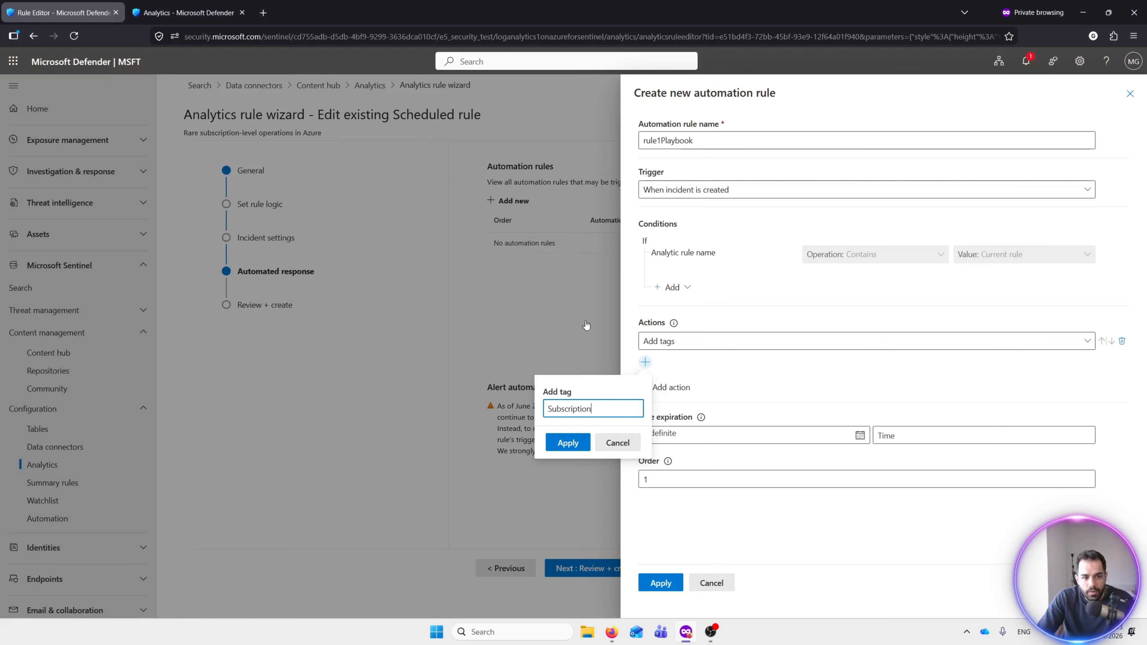
pyautogui.click(570, 445)
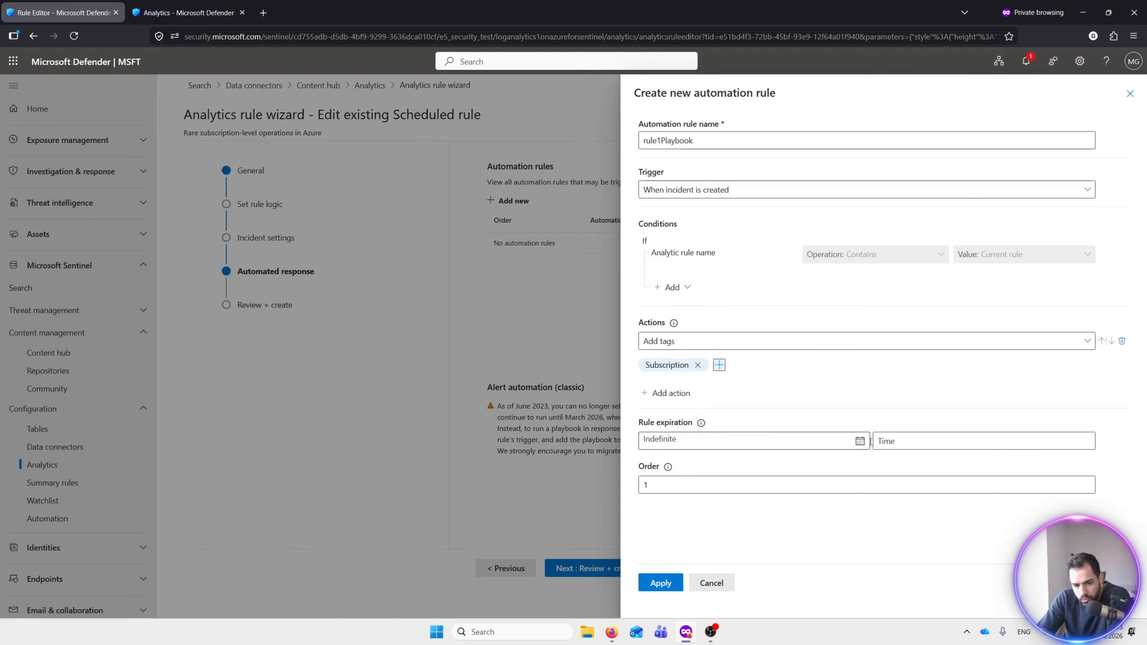
pyautogui.click(660, 579)
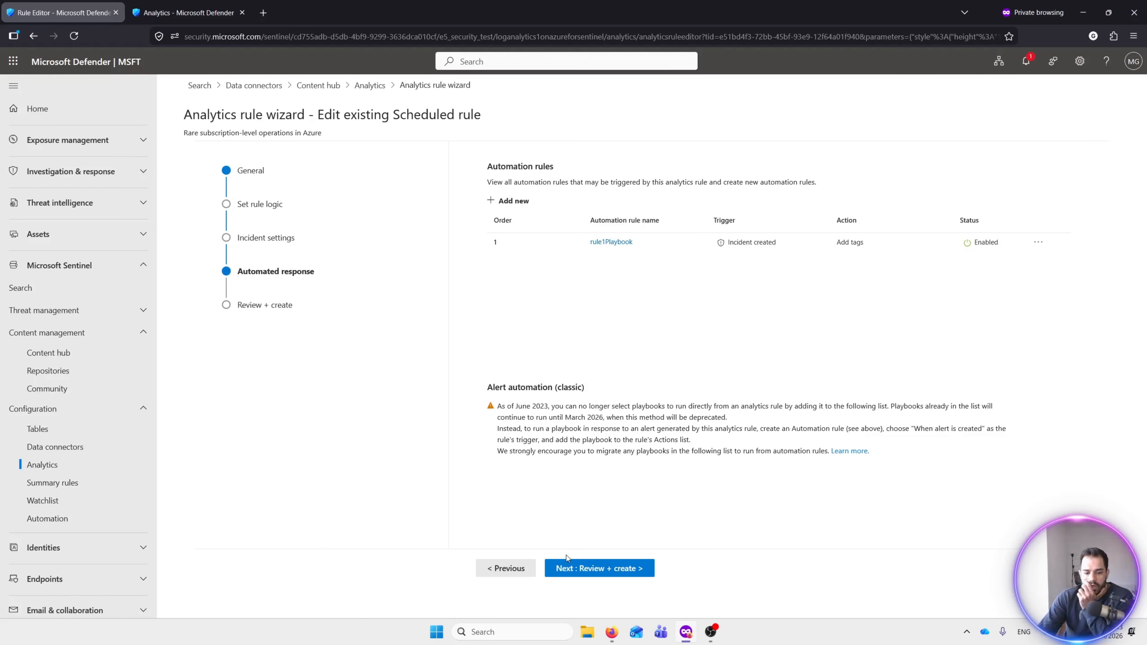
# Review the edited analytics rule's summary, including its automated response, and save the rule.
pyautogui.click(588, 574)
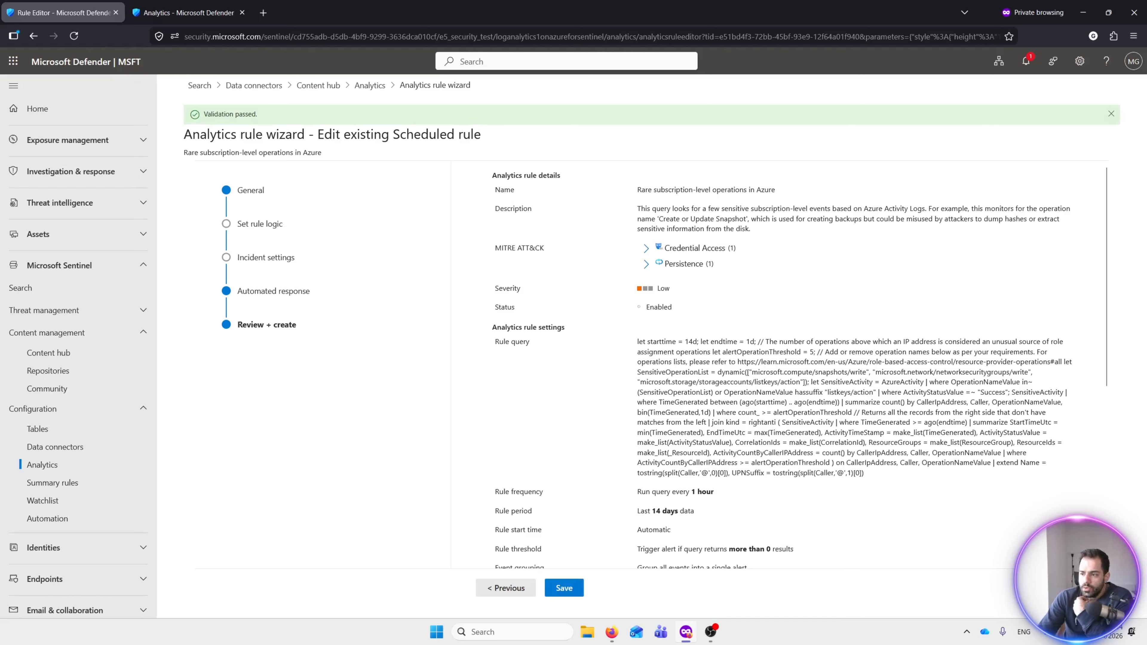
pyautogui.scroll(-5, 632, 497)
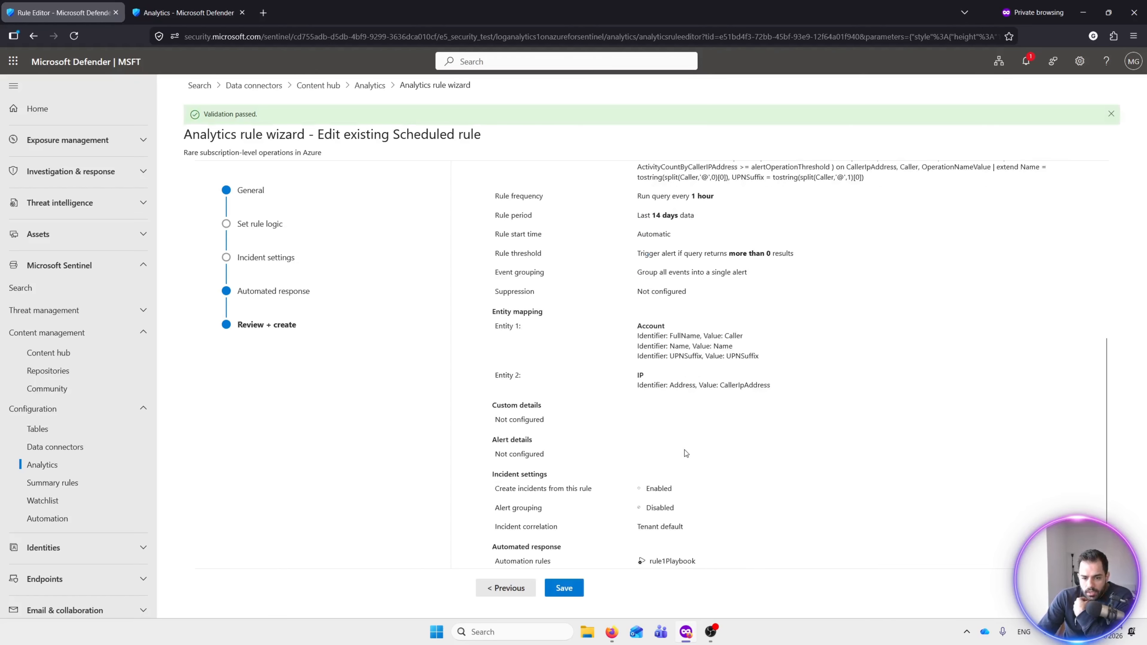
pyautogui.scroll(-1, 685, 450)
pyautogui.click(560, 588)
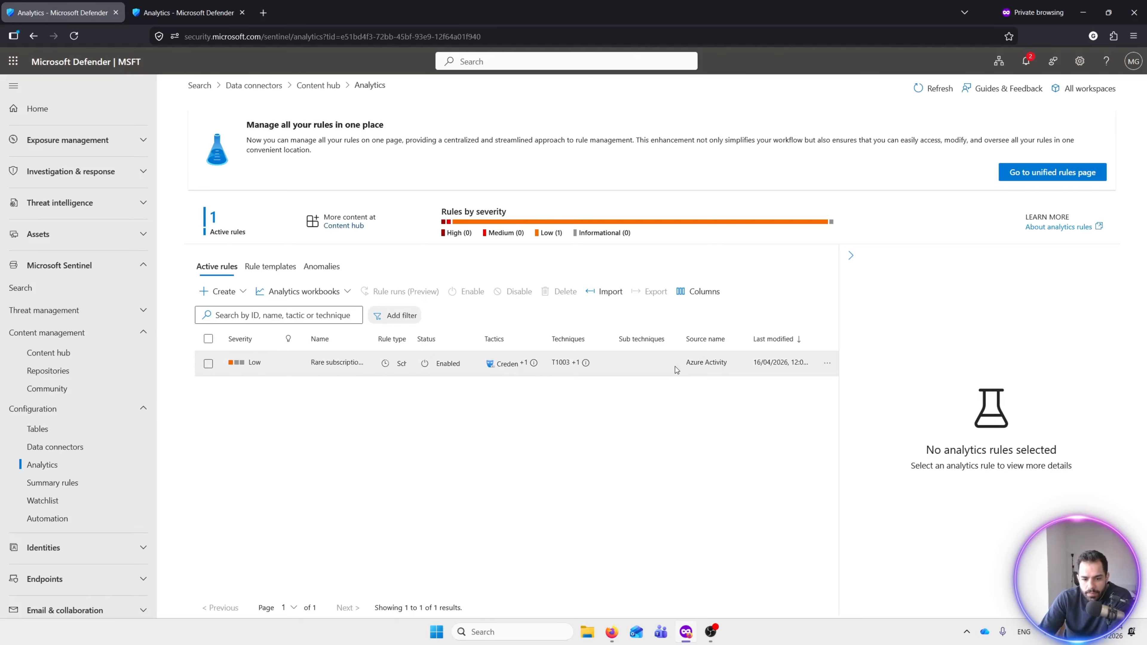
# Select the active "Rare subscription-level operations in Azure" rule and examine its description, query, schedule, incident settings and template version details.
pyautogui.click(754, 367)
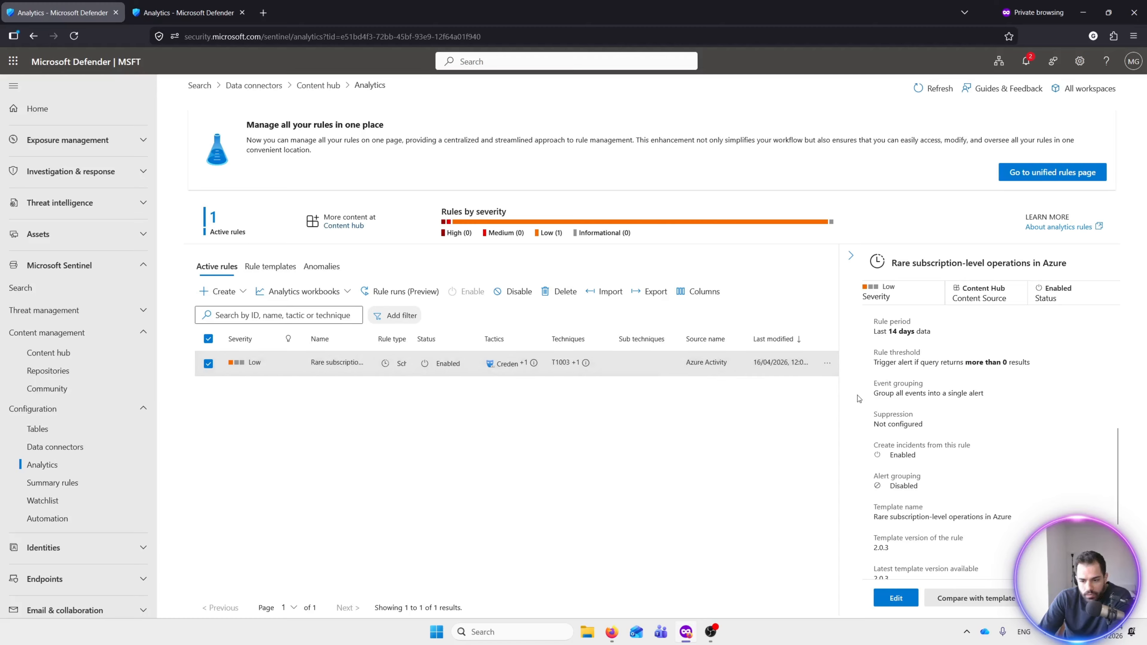
pyautogui.scroll(-3, 977, 461)
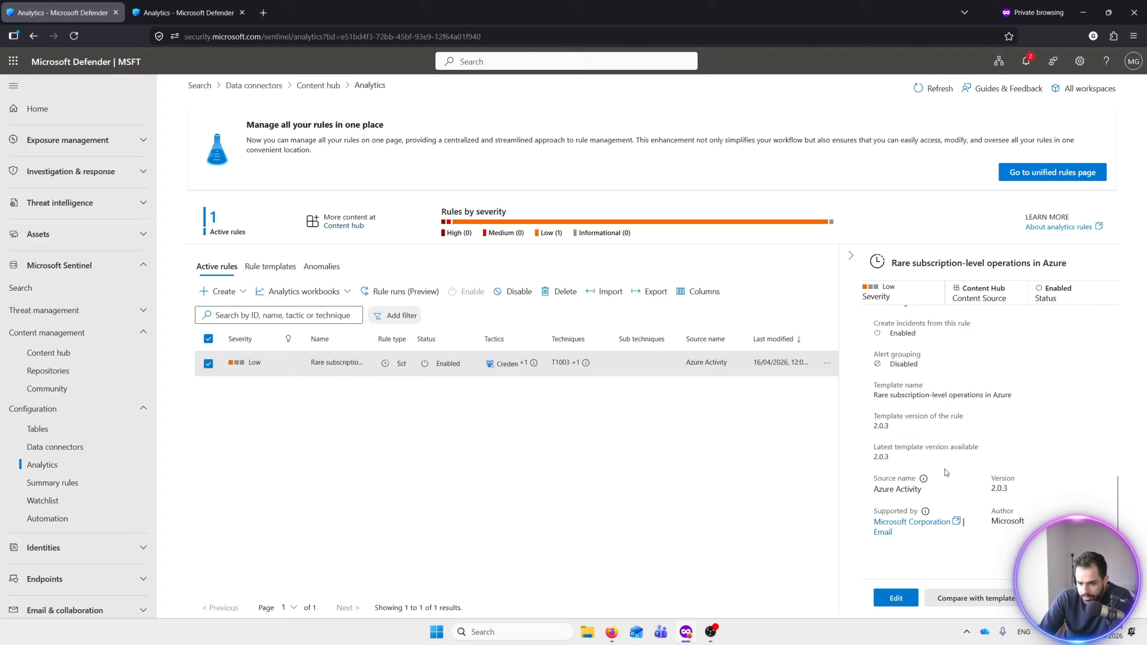
pyautogui.scroll(5, 946, 469)
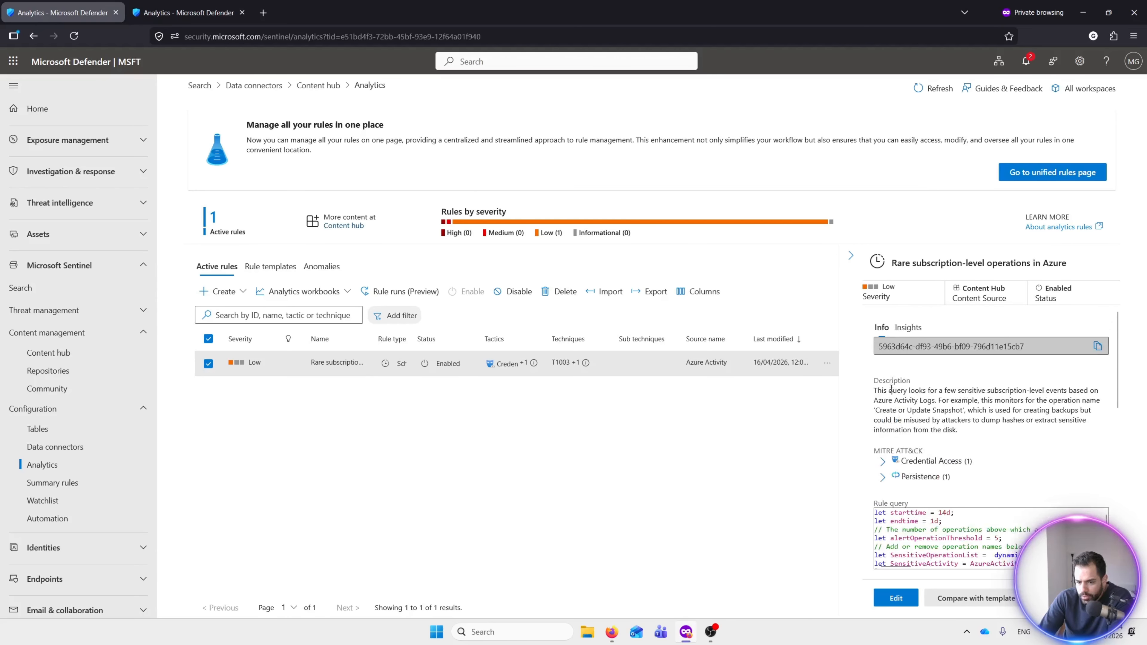
pyautogui.scroll(-1, 915, 350)
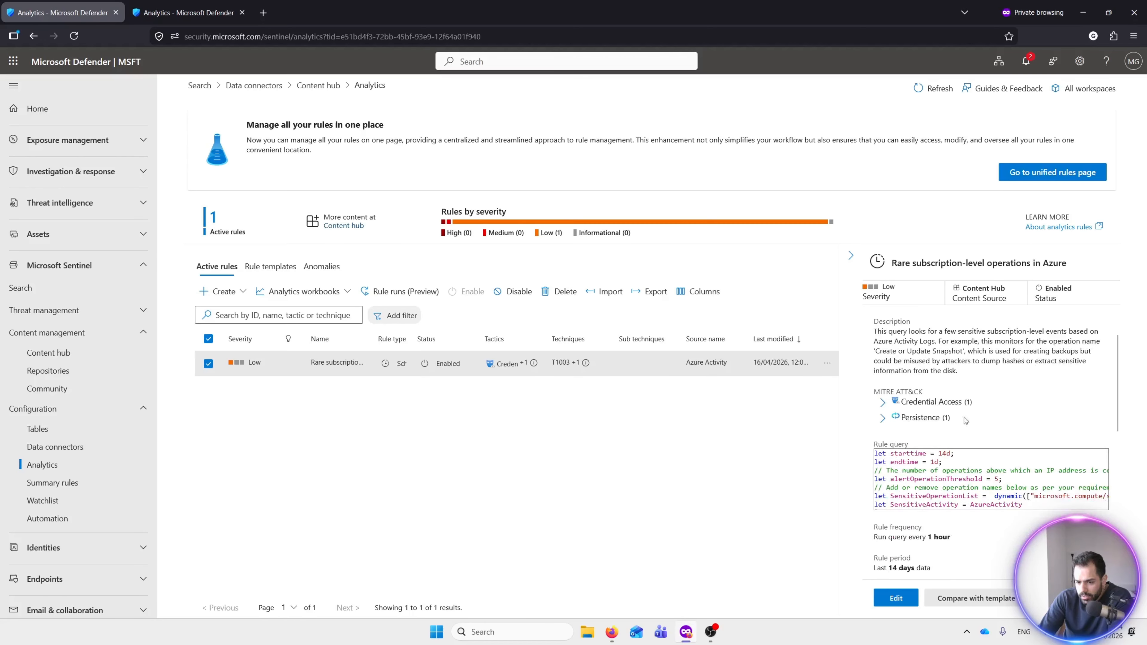
pyautogui.scroll(-2, 964, 416)
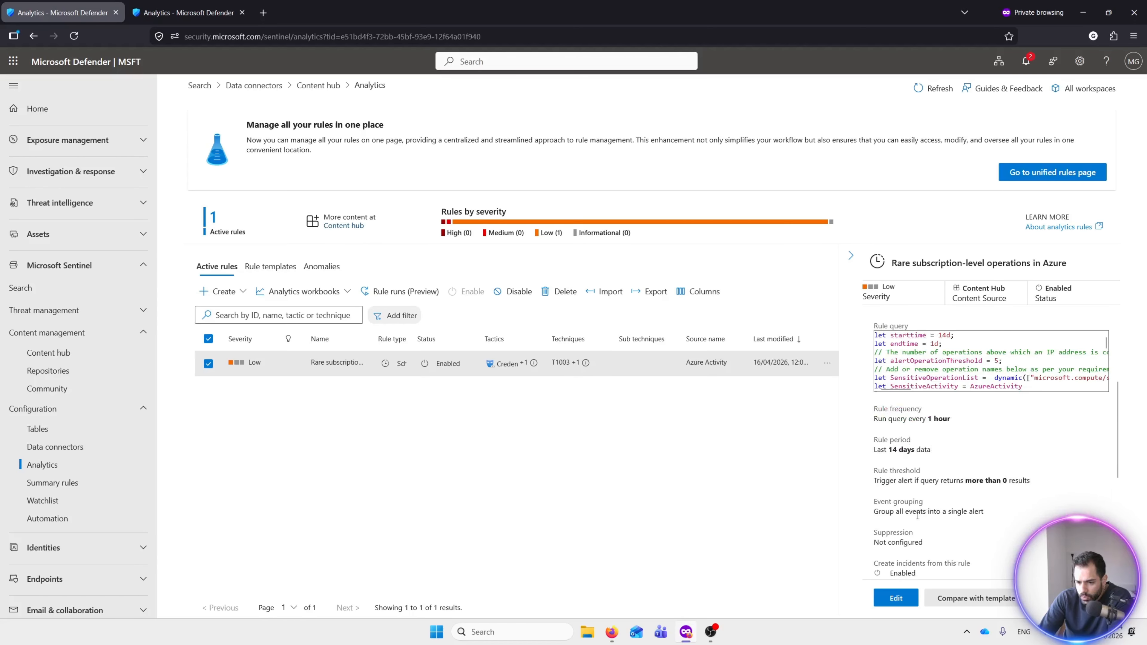
pyautogui.scroll(-1, 921, 515)
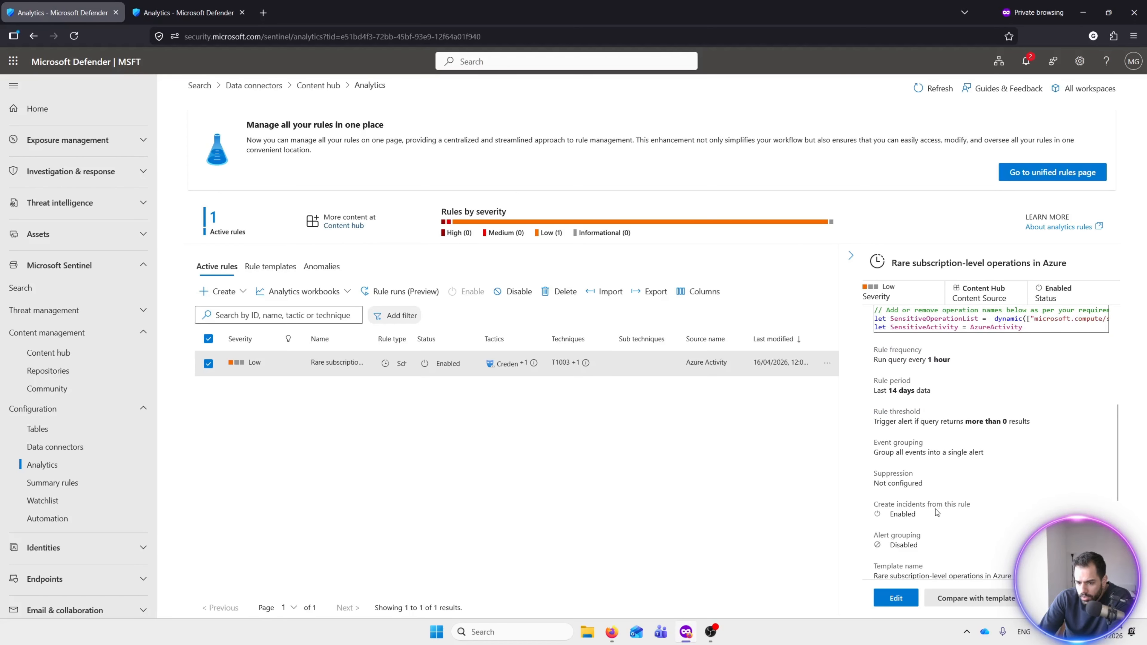
pyautogui.scroll(-1, 921, 510)
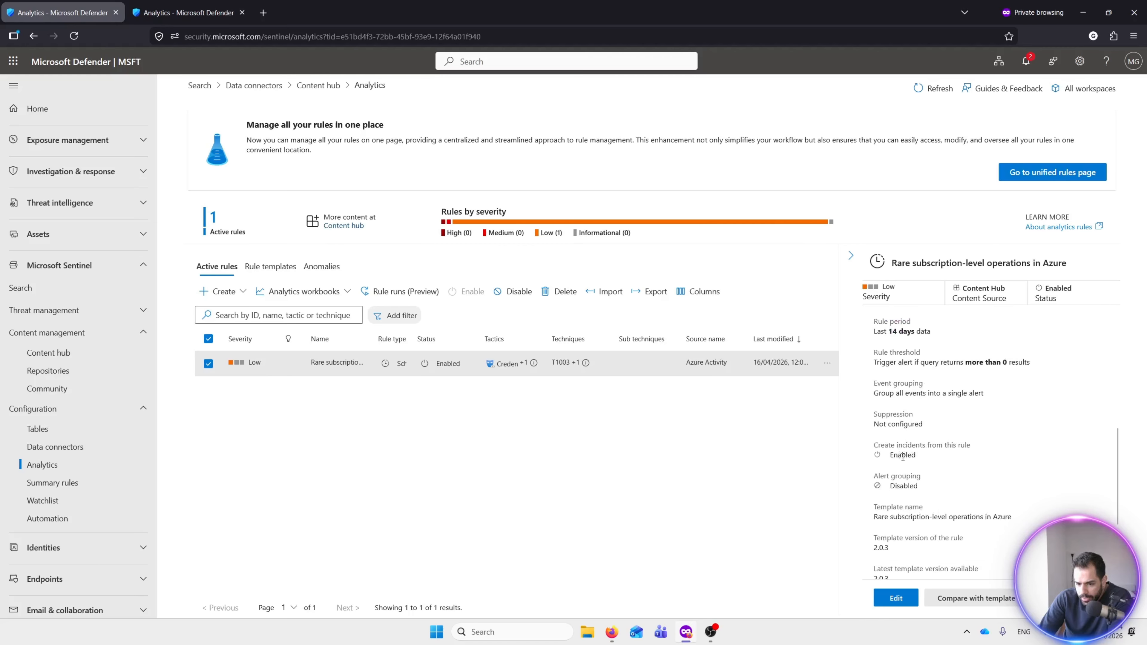
pyautogui.scroll(-1, 917, 457)
pyautogui.scroll(-1, 930, 514)
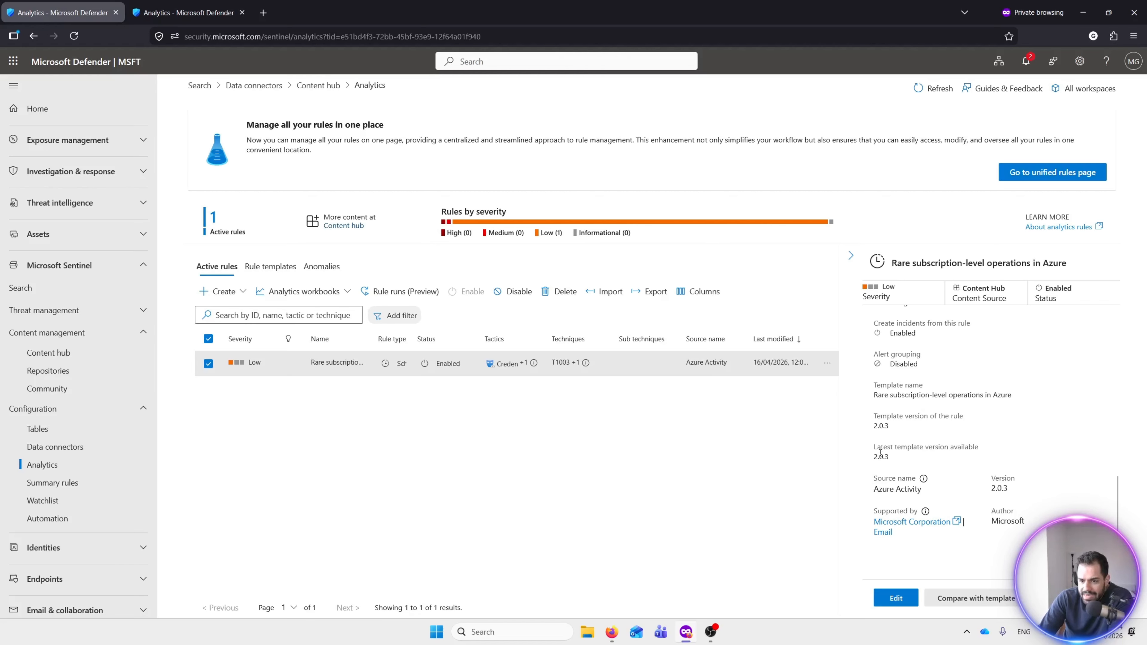
# Compare the existing rule with its latest template version, examining the differences in query frequency, entity mappings and alert details.
pyautogui.click(988, 598)
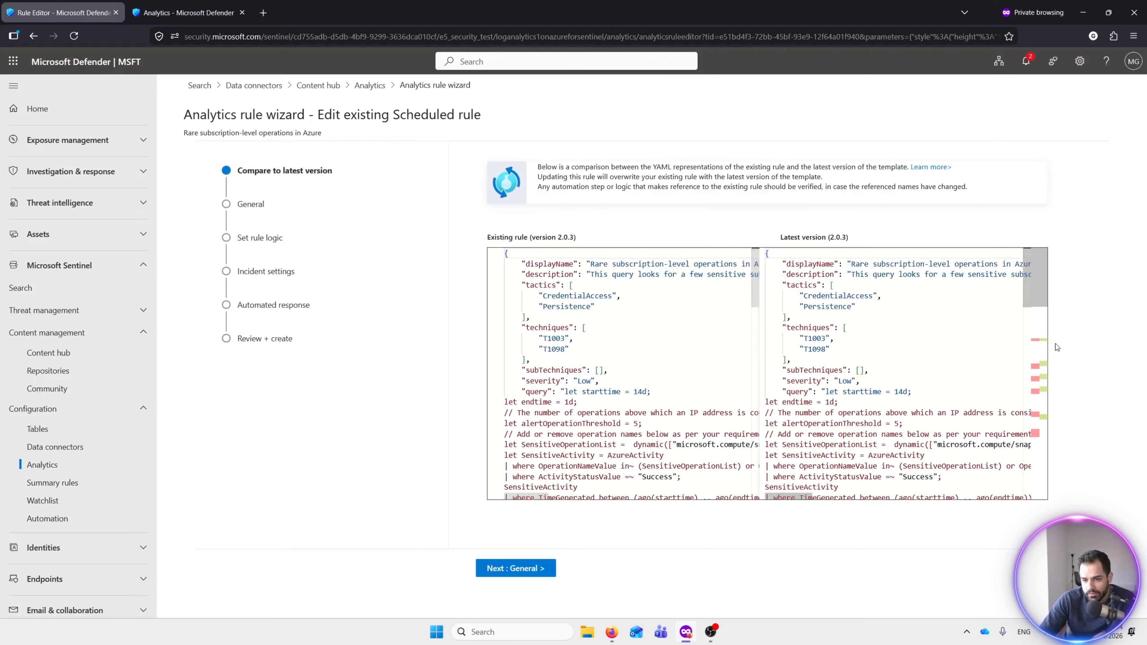
pyautogui.click(1041, 340)
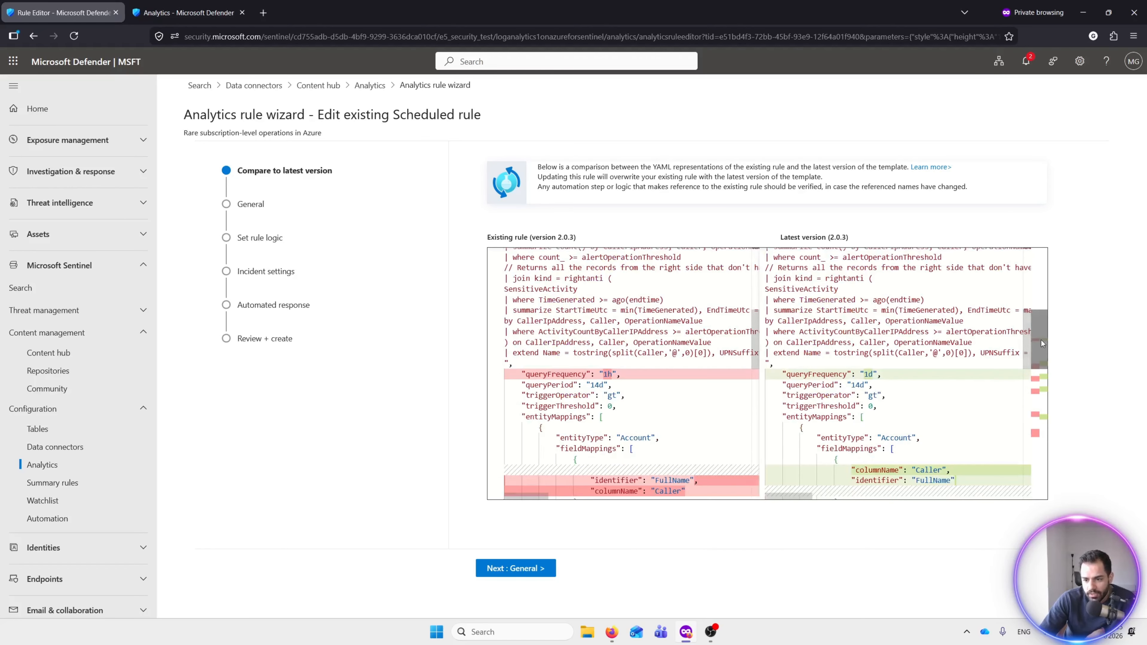
pyautogui.scroll(-1, 1036, 356)
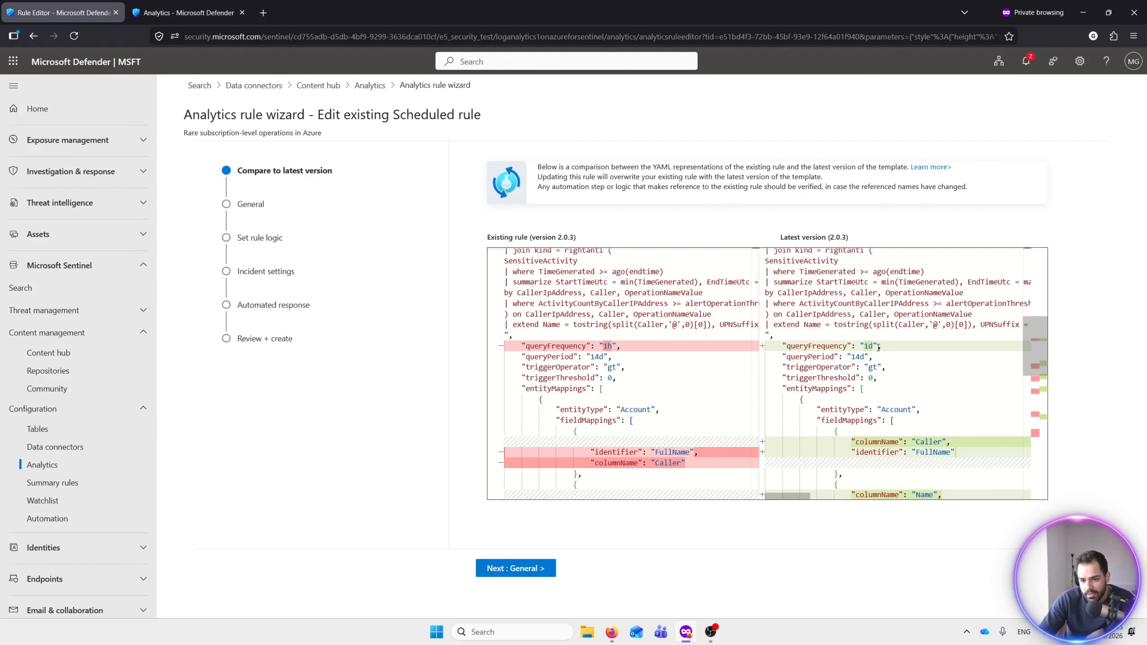
pyautogui.scroll(-5, 689, 381)
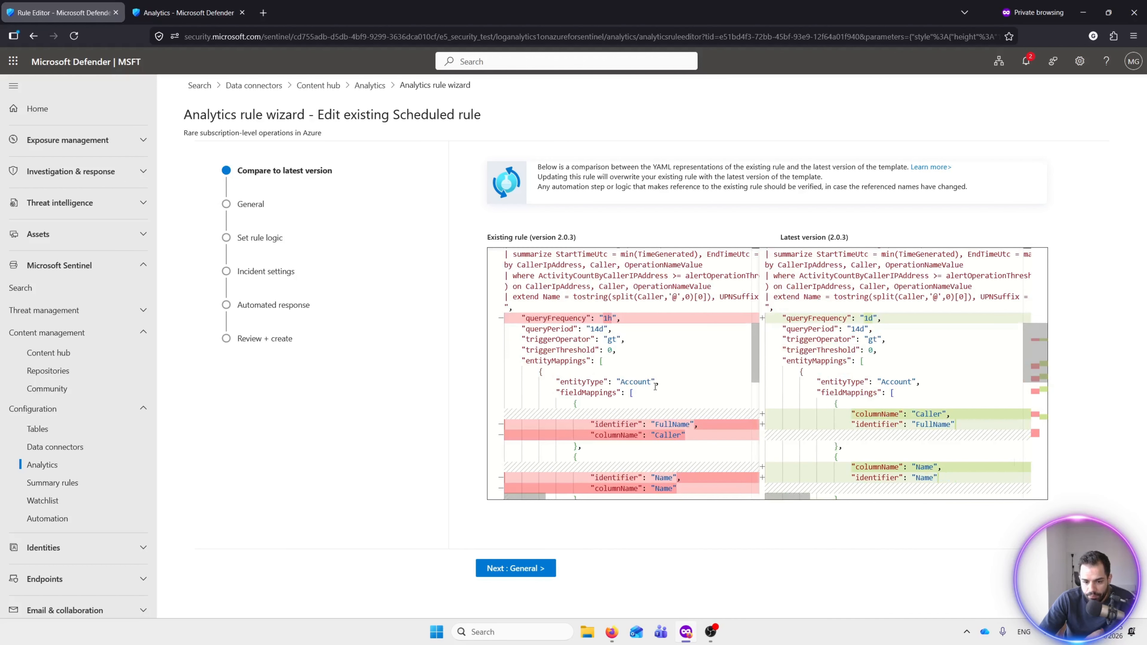
pyautogui.scroll(-3, 657, 385)
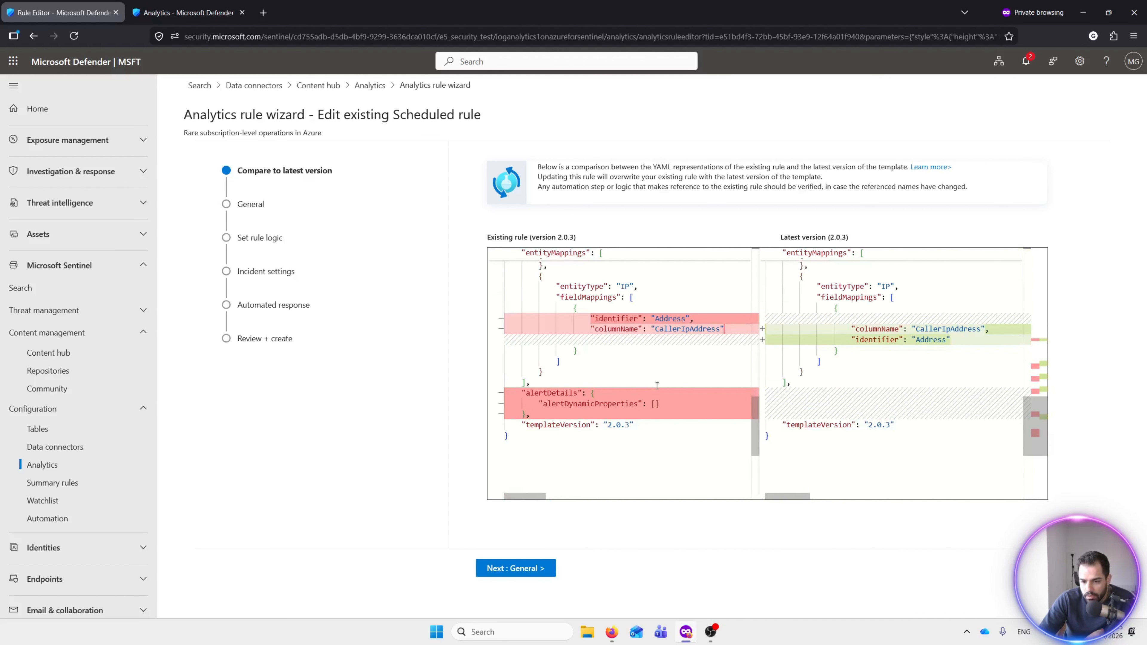
pyautogui.scroll(2, 592, 420)
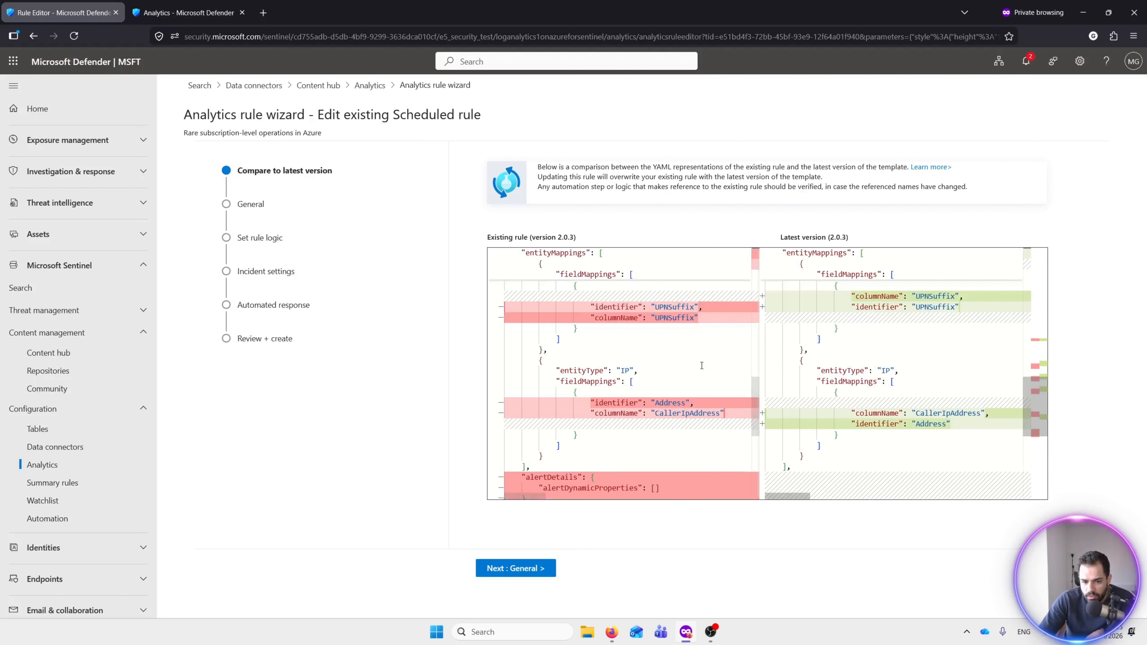
pyautogui.scroll(4, 786, 401)
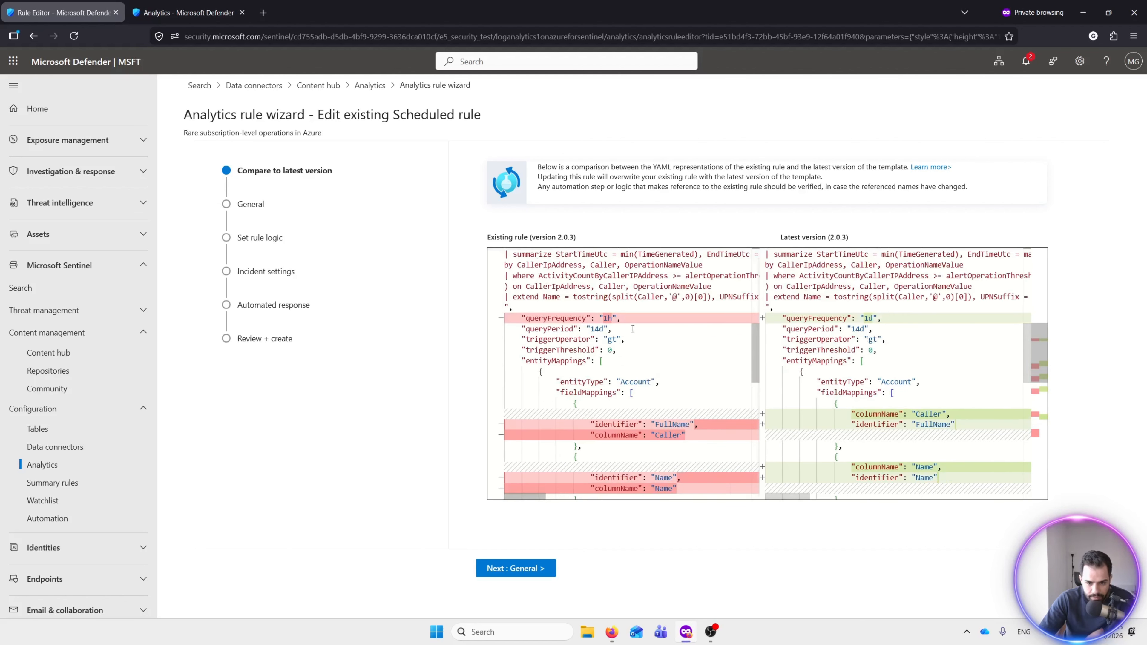
pyautogui.moveTo(618, 319); pyautogui.dragTo(586, 319)
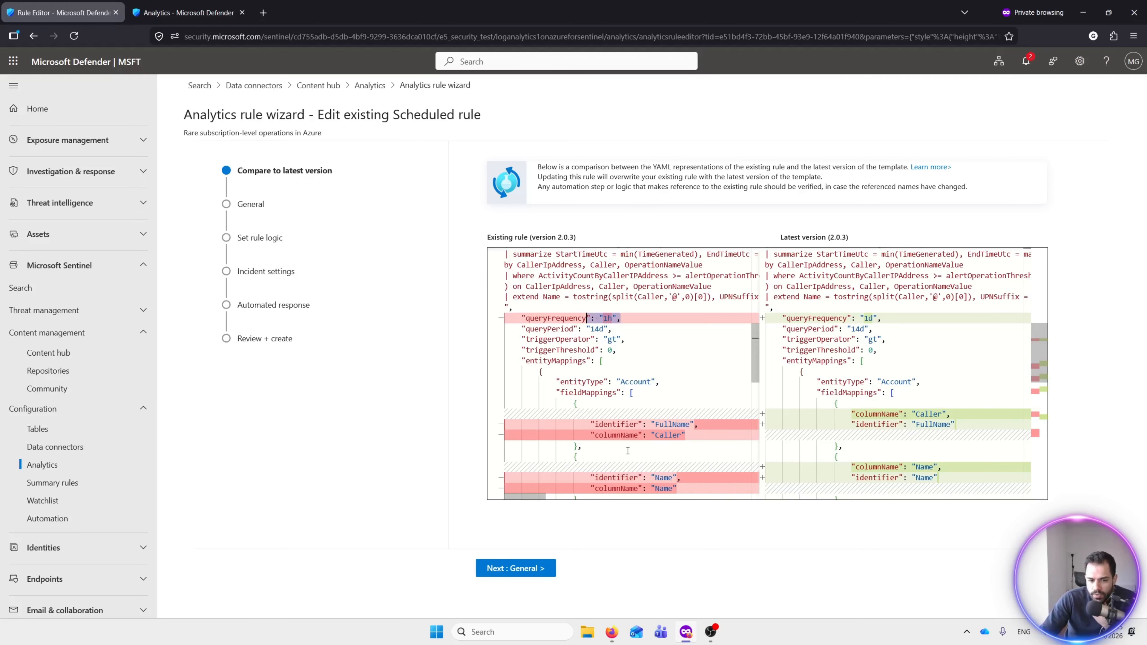
pyautogui.scroll(-10, 627, 449)
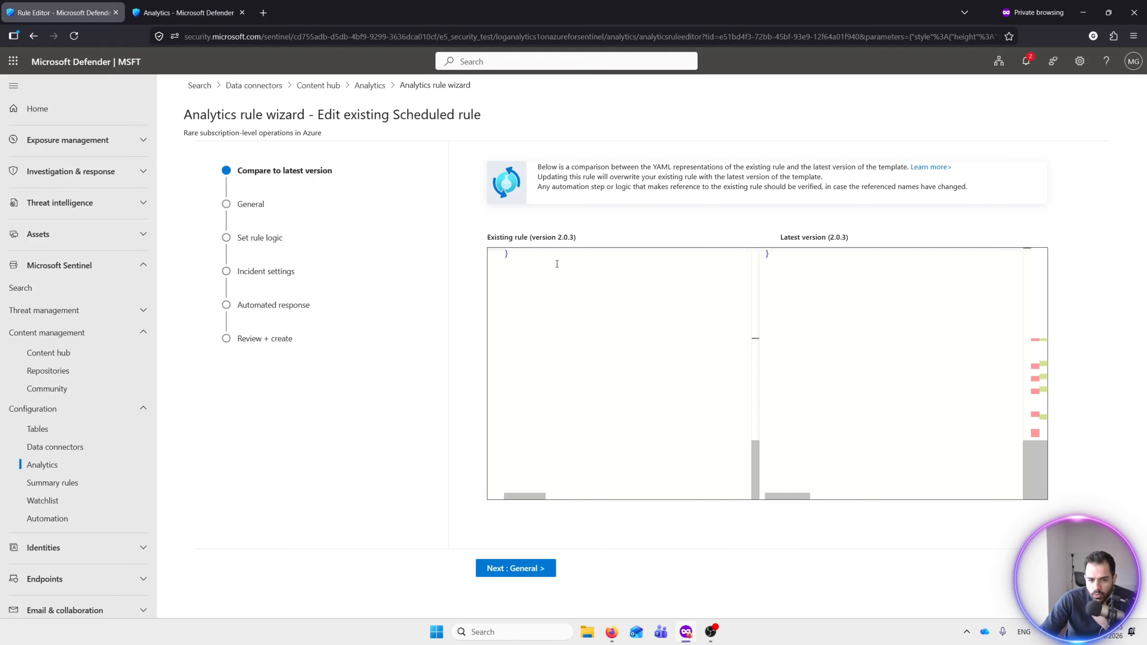
pyautogui.scroll(2, 617, 285)
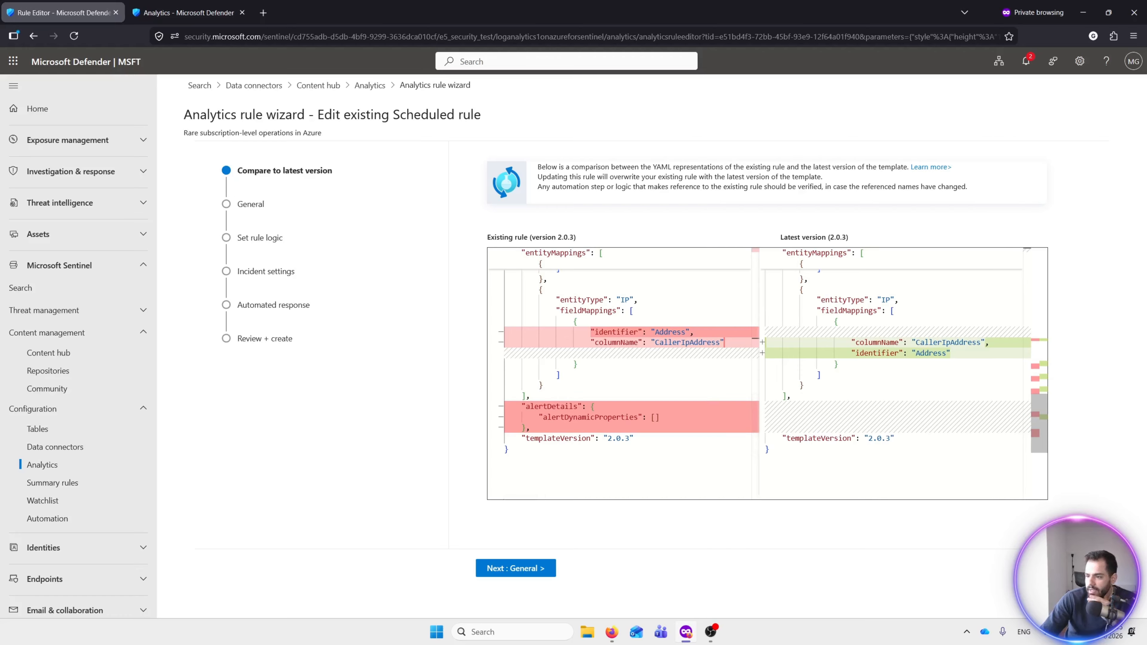
pyautogui.scroll(-3, 619, 451)
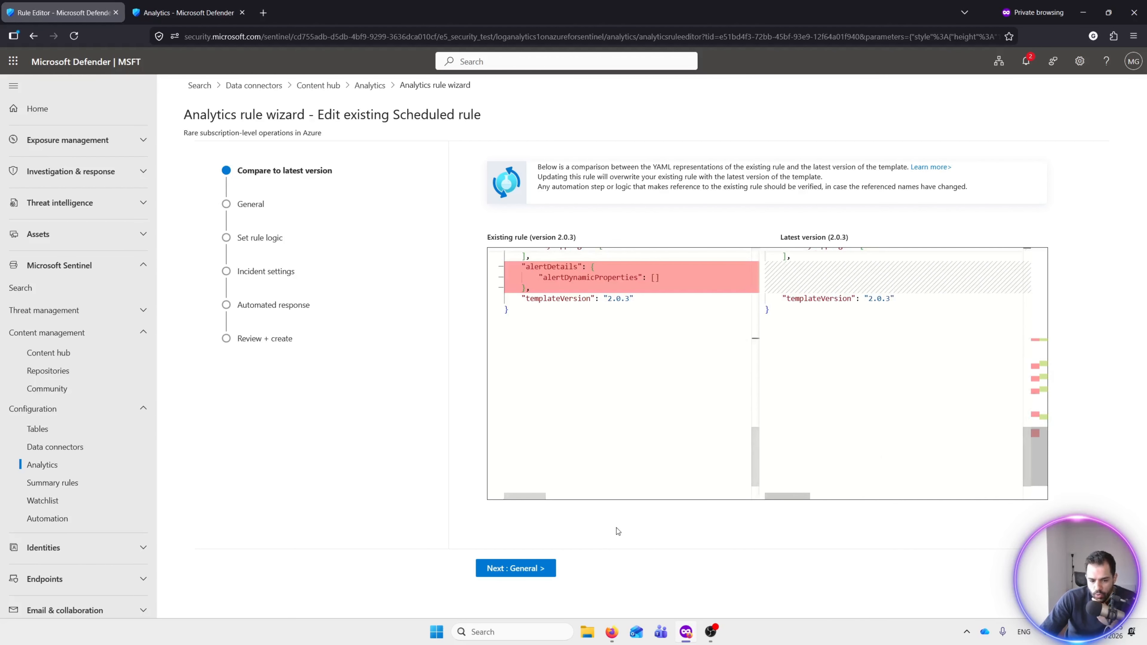